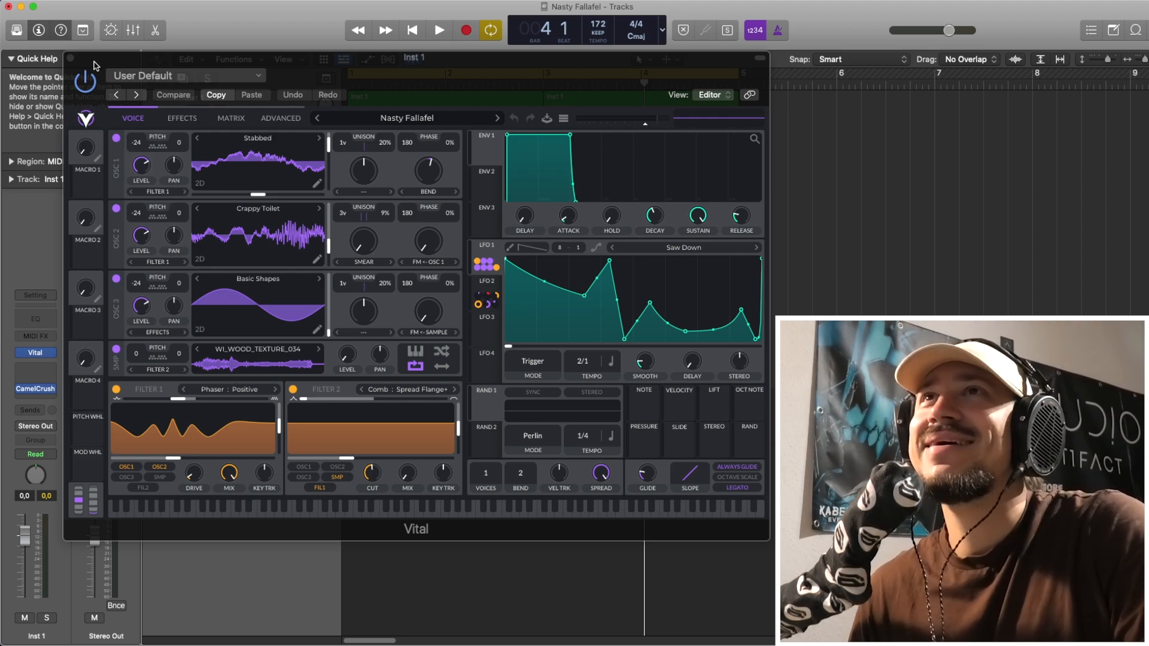
- Select the S.P.Y breaks track, audition the loop with it, and mute that track
left_click(206, 582)
key("space")
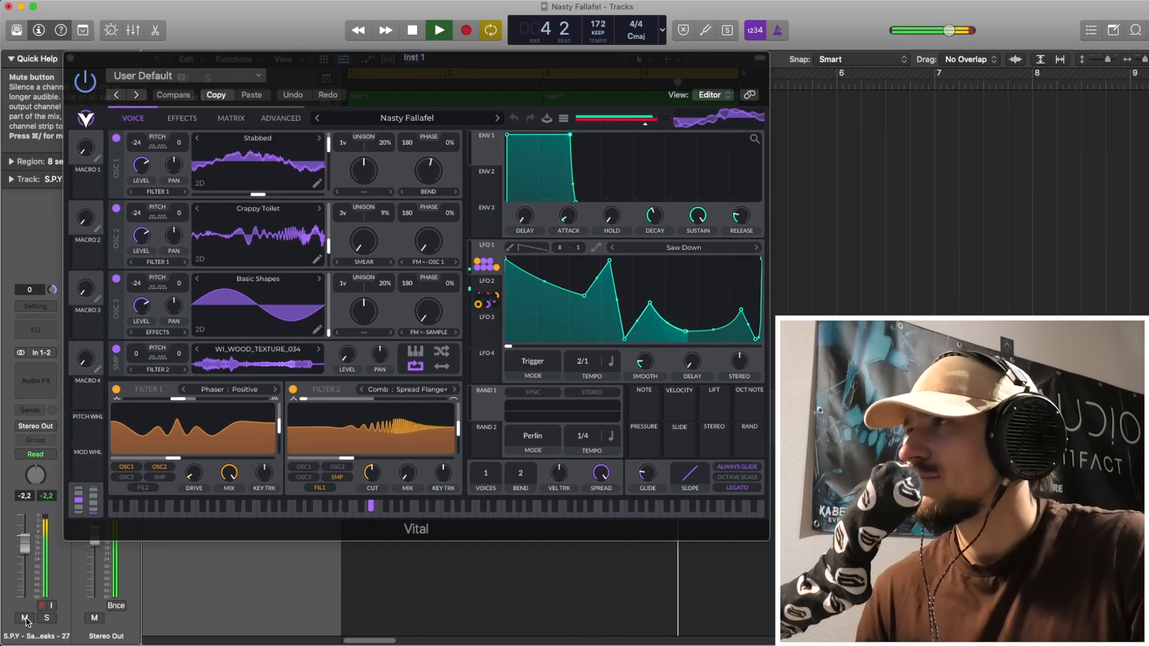
key("space")
left_click(25, 618)
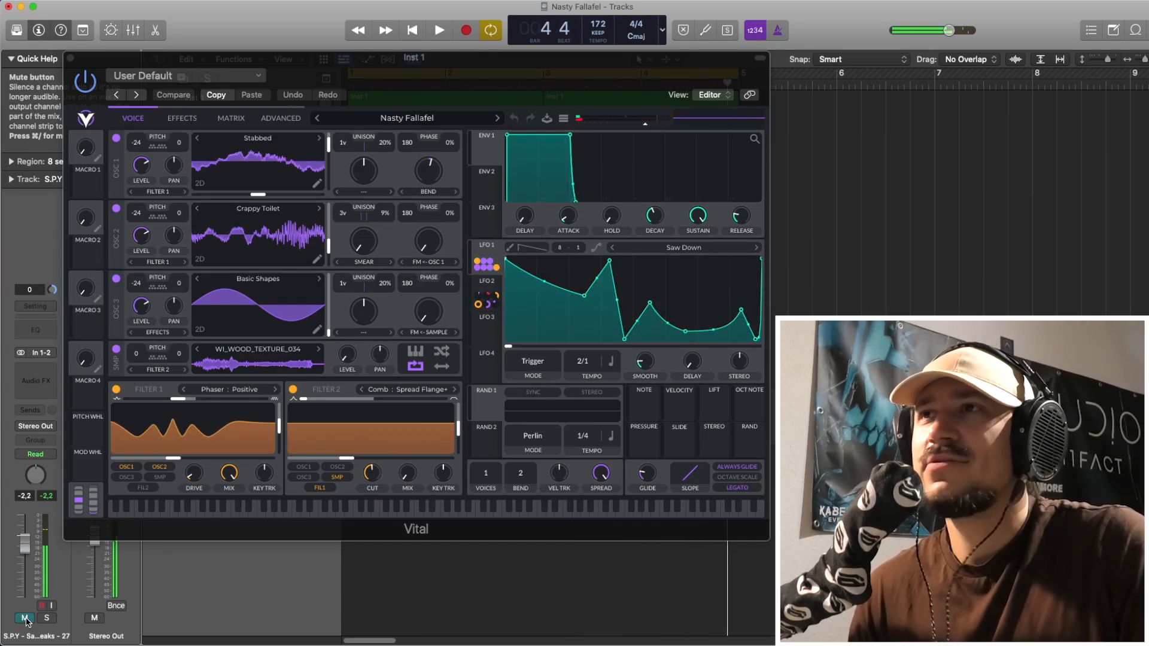
- Play the loop to hear the Nasty Fallafel bass patch without the drum break
key("space")
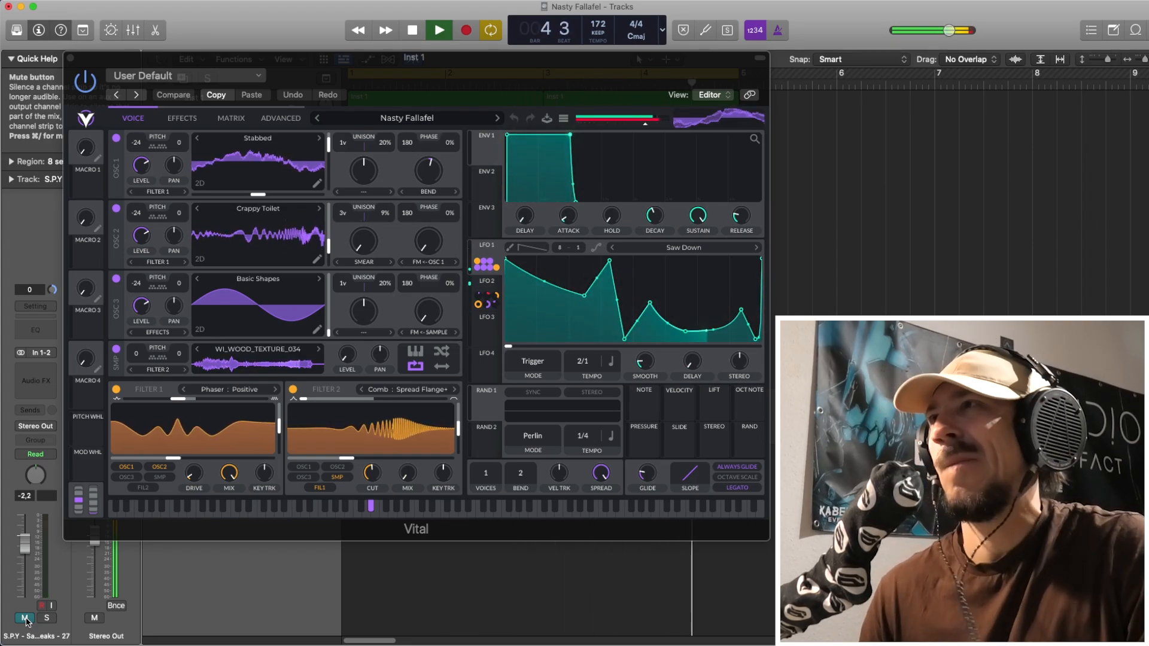
key("space")
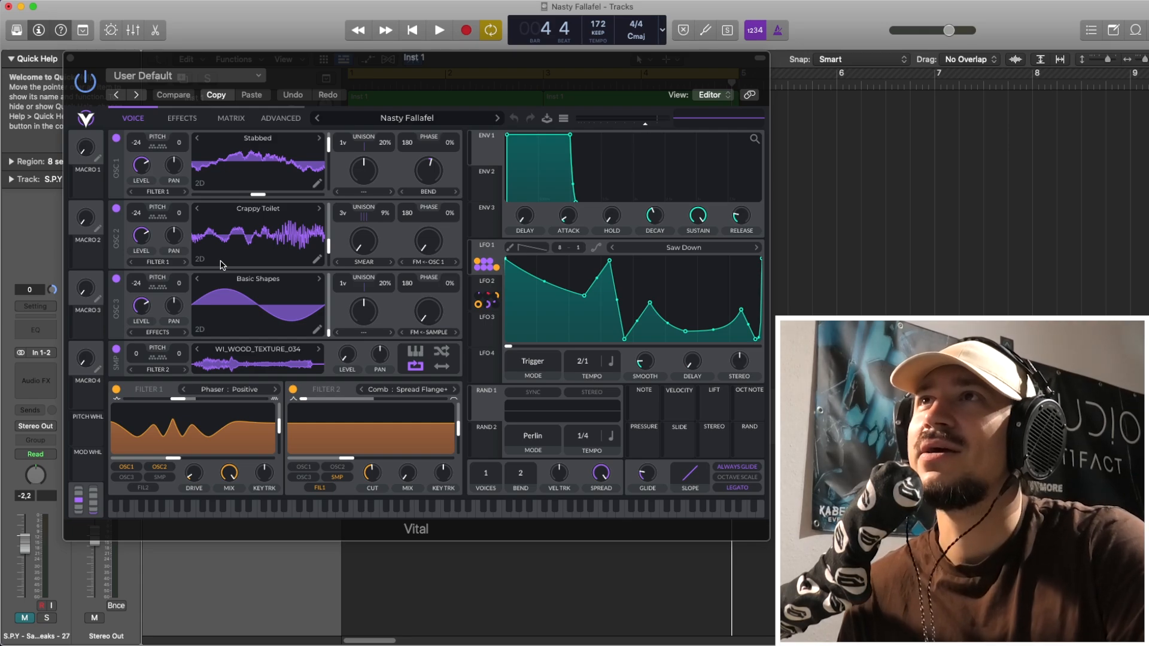
key("space")
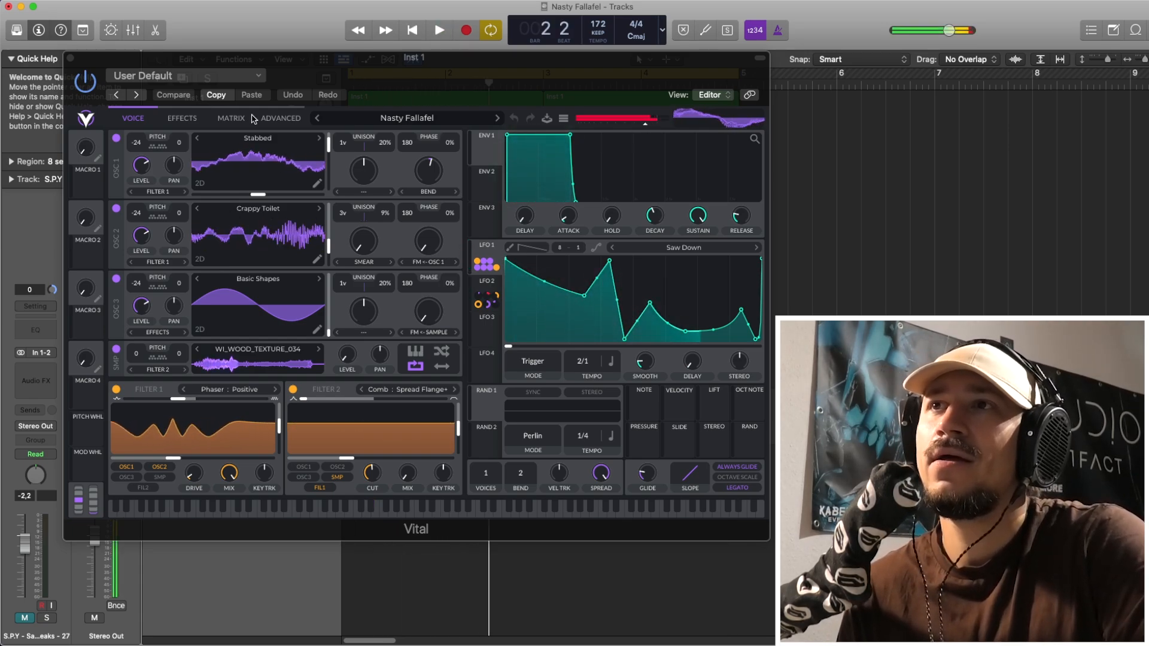
key("space")
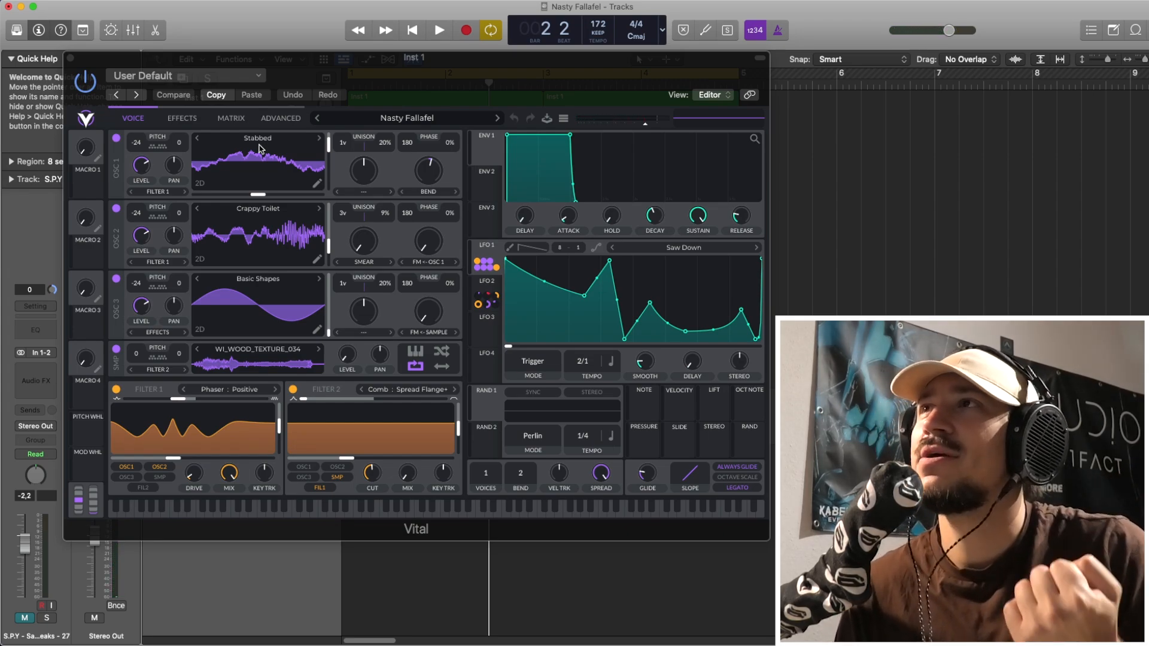
- Switch off the patch's Reverb, Filter, Chorus and Distortion effects
left_click(180, 119)
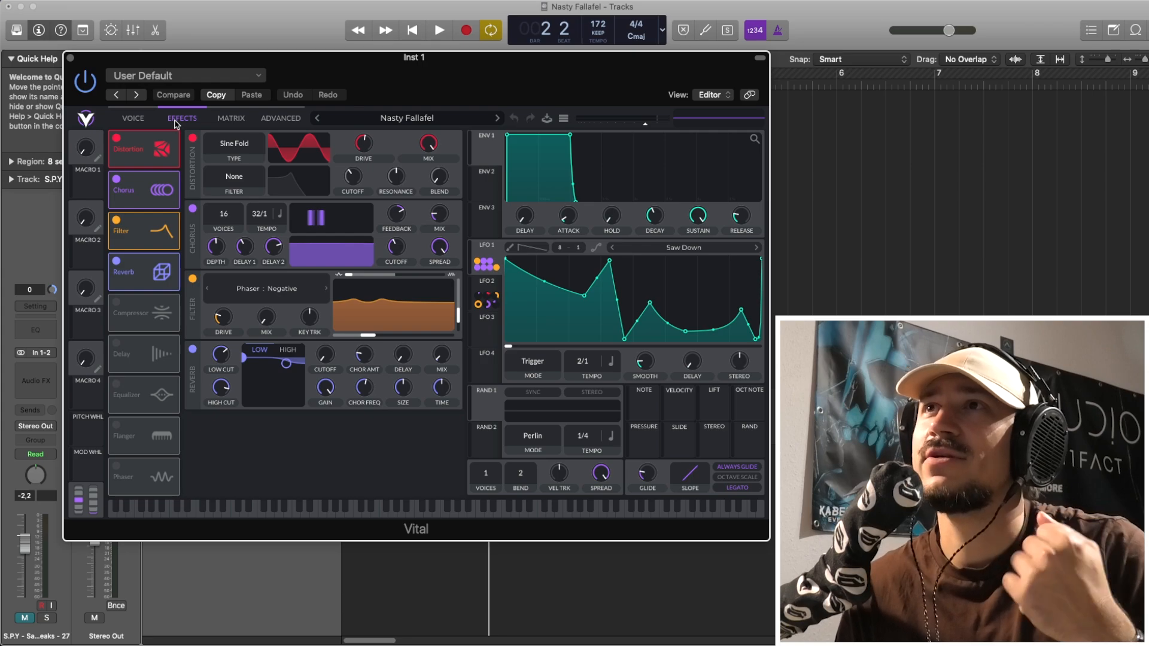
left_click(128, 121)
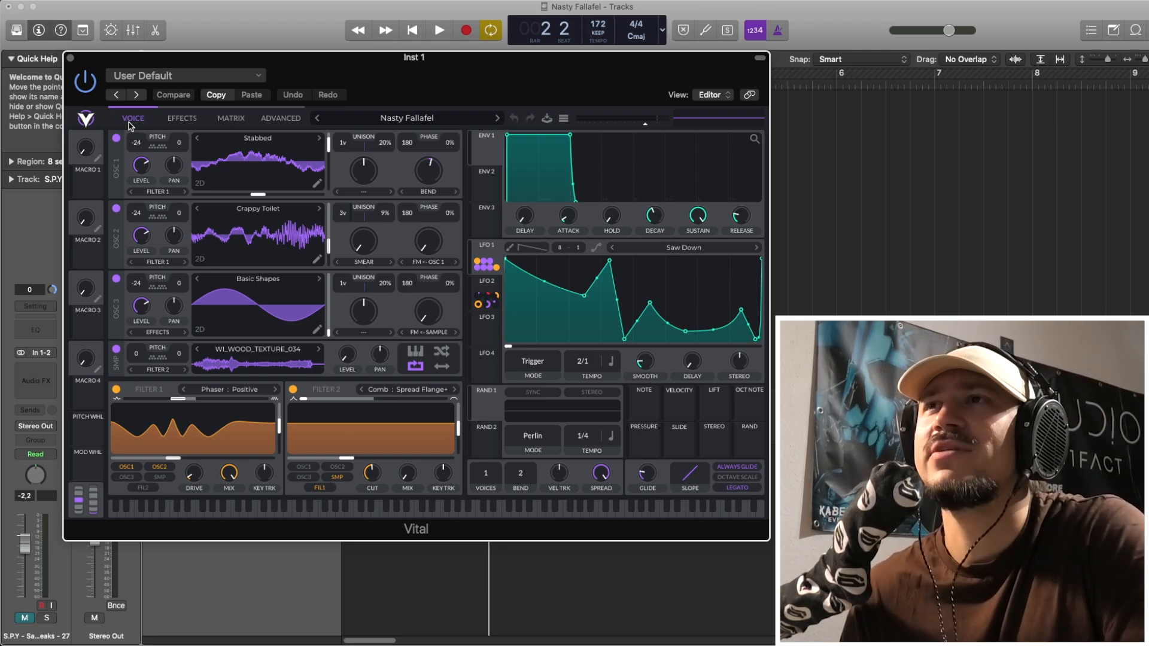
left_click(179, 119)
left_click(117, 261)
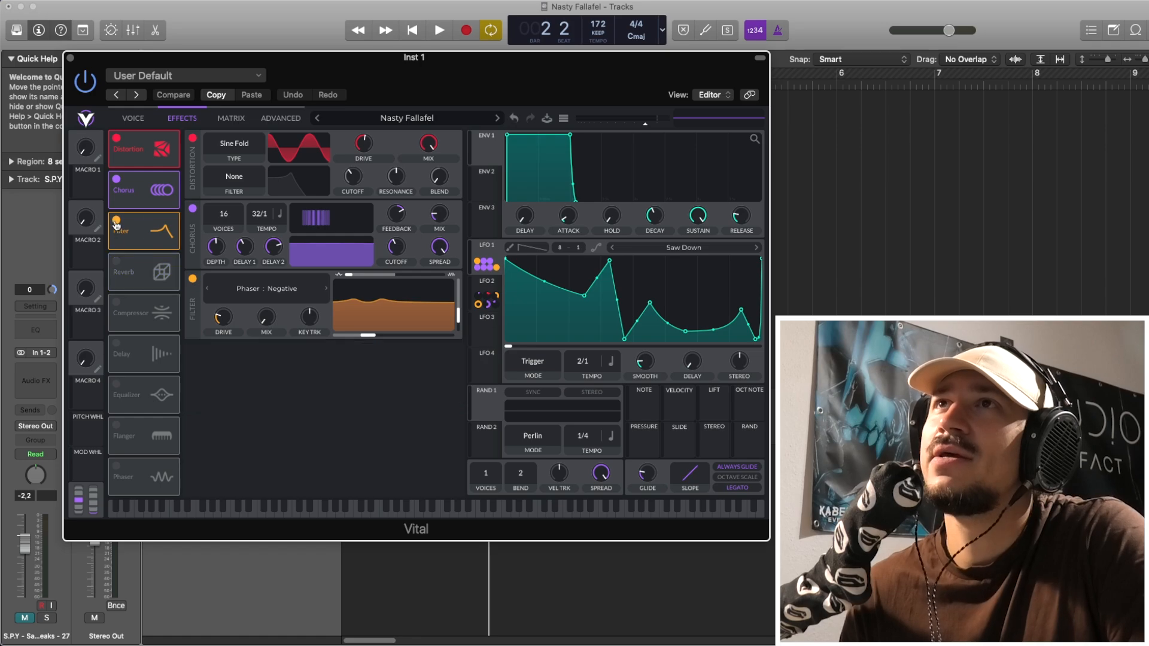
left_click(116, 220)
left_click(116, 178)
left_click(117, 138)
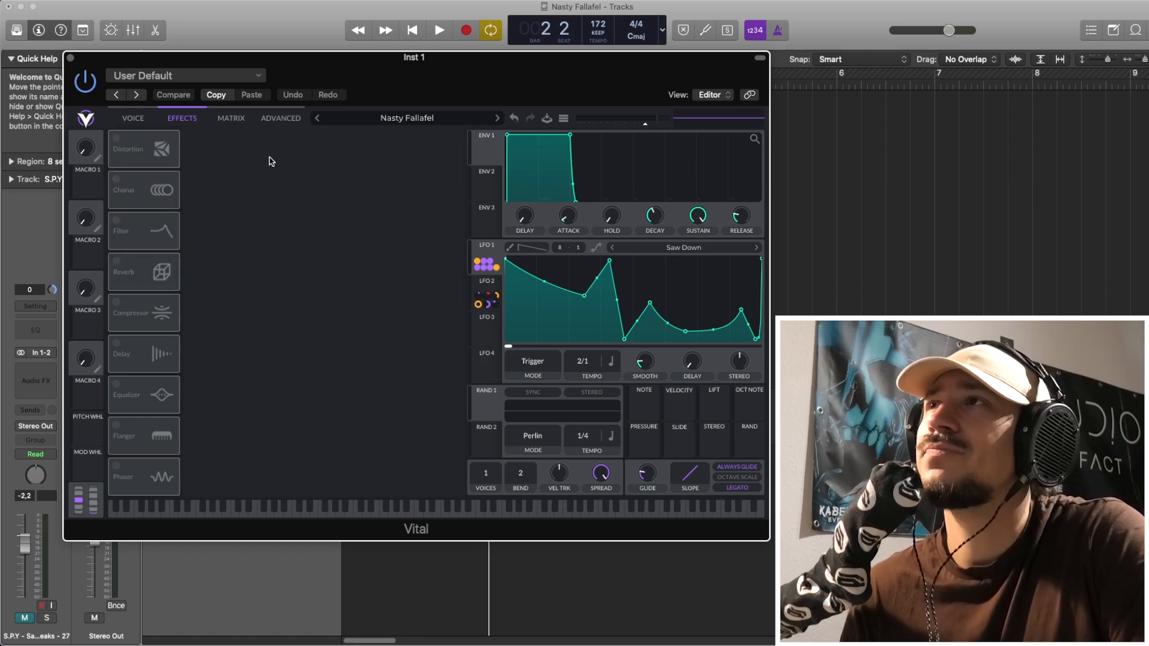
- Switch off Filter 2, Filter 1, the sampler, oscillator 3 and oscillator 2, keeping only oscillator 1 active
left_click(131, 117)
left_click(486, 287)
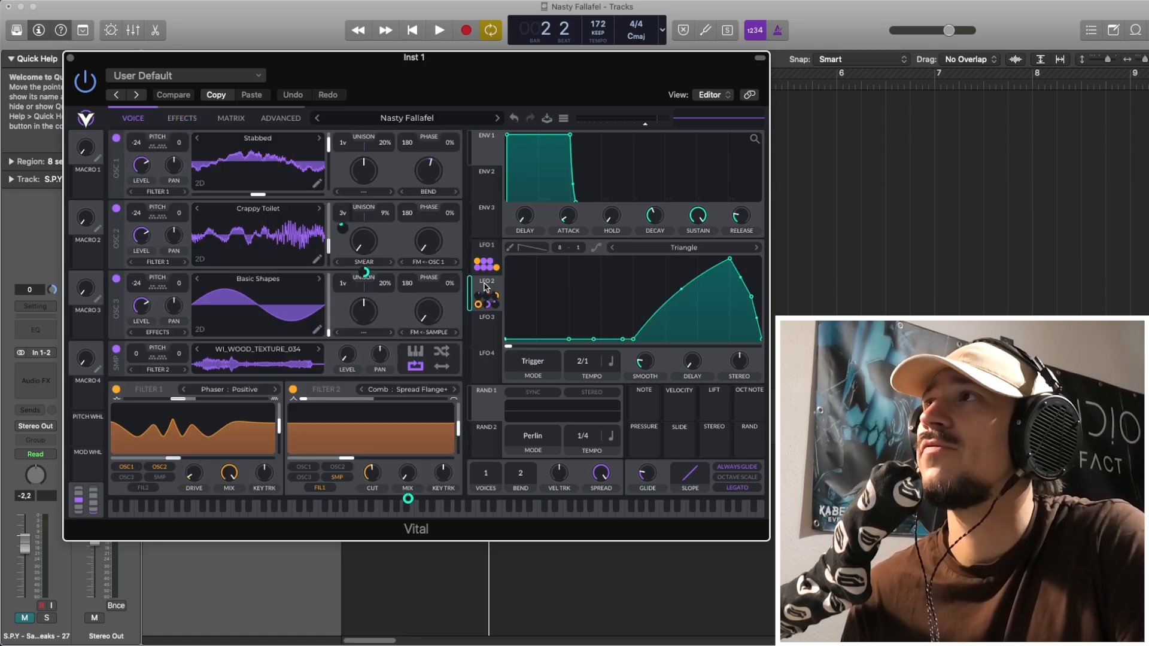
left_click(488, 247)
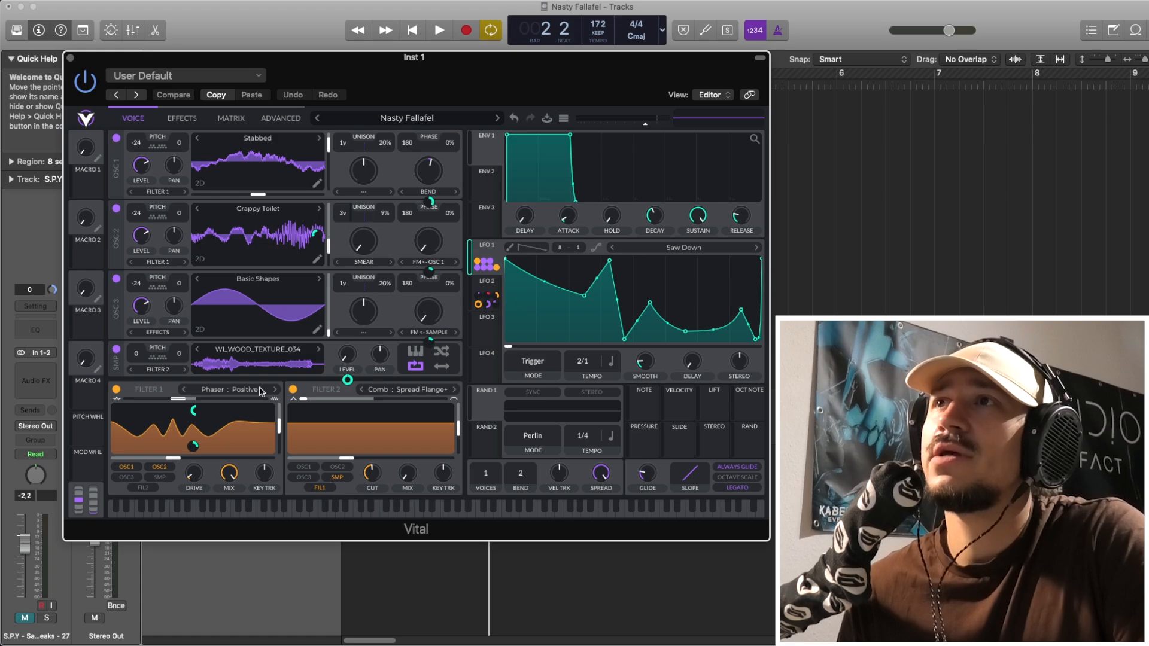
left_click(293, 389)
left_click(116, 389)
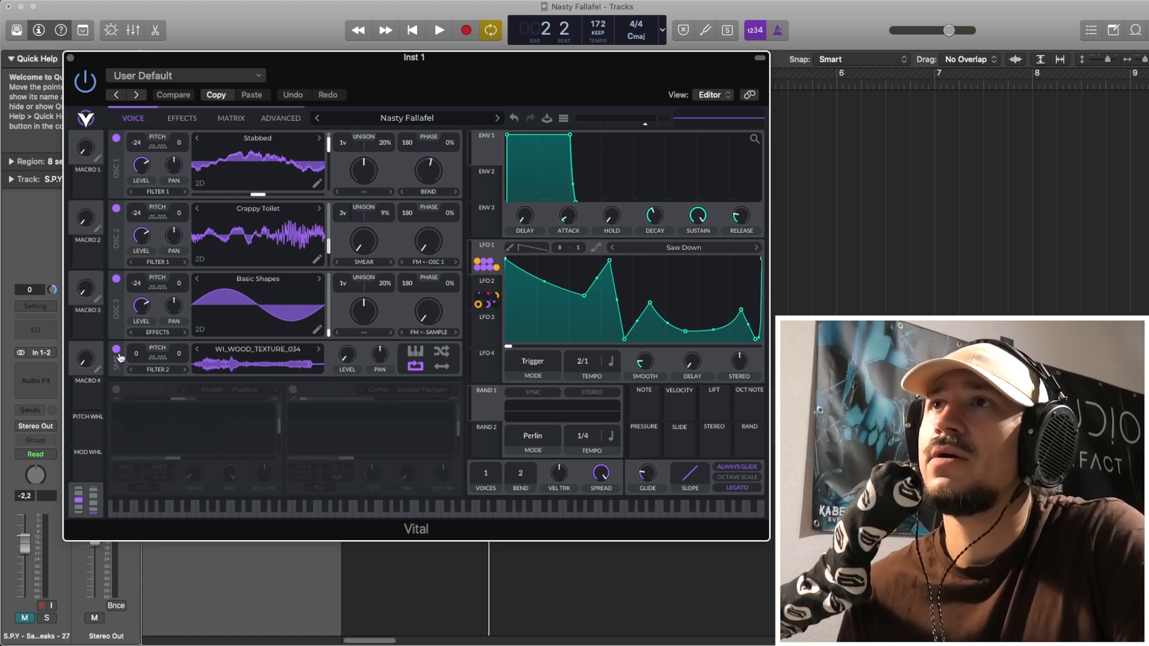
left_click(118, 353)
left_click(116, 280)
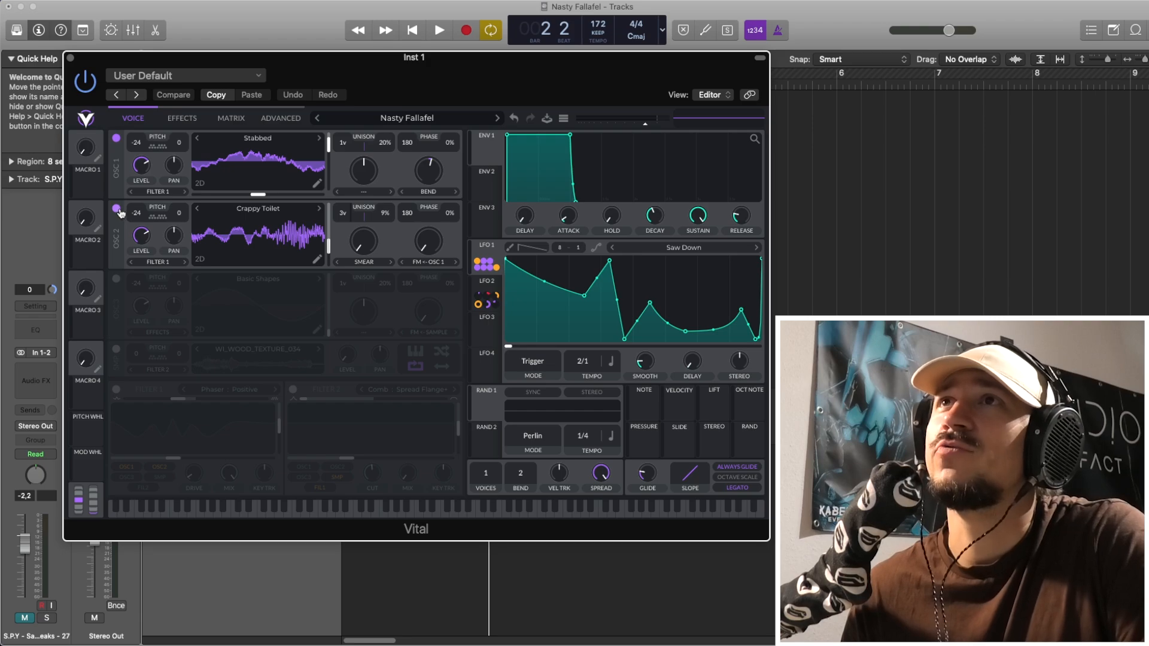
left_click(116, 211)
- Audition oscillator 1 alone and examine LFO 1's shape and its modulation of the Bend amount
key("space")
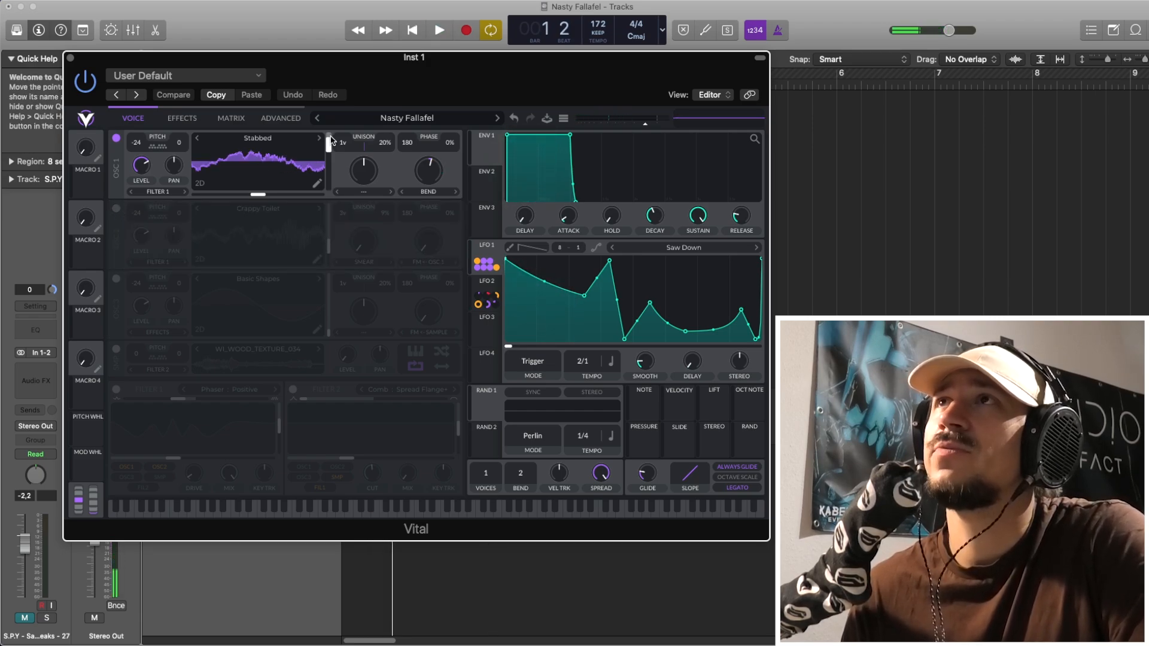
key("space")
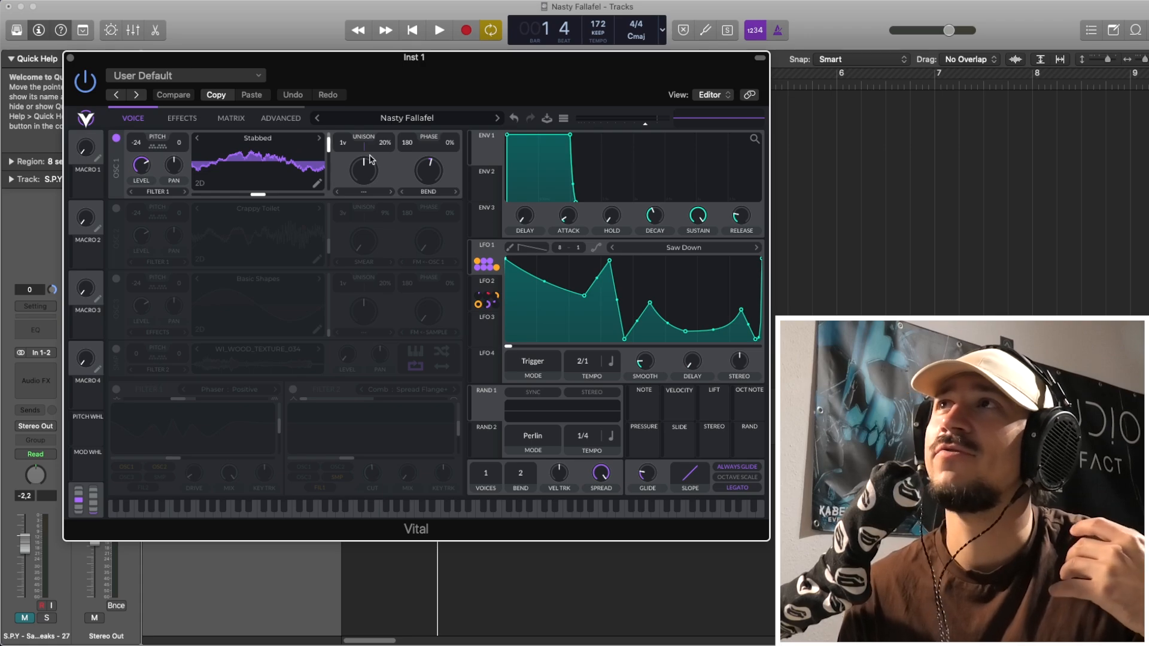
left_click_drag(488, 249, 667, 323)
key("space")
key("space")
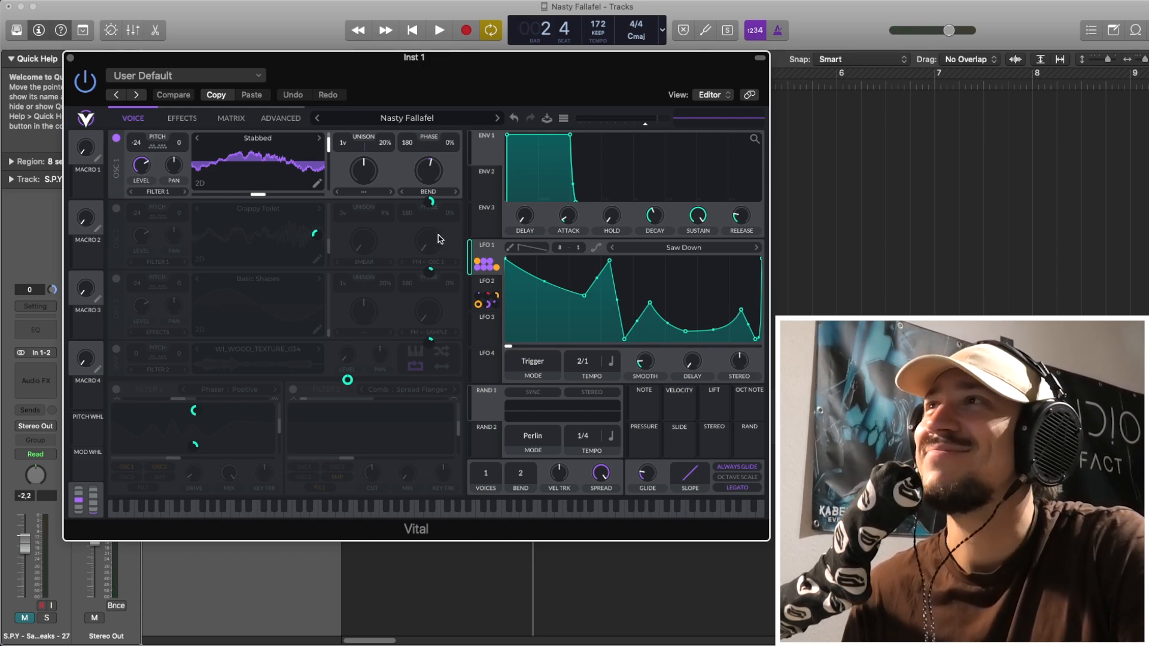
mouse_move(429, 206)
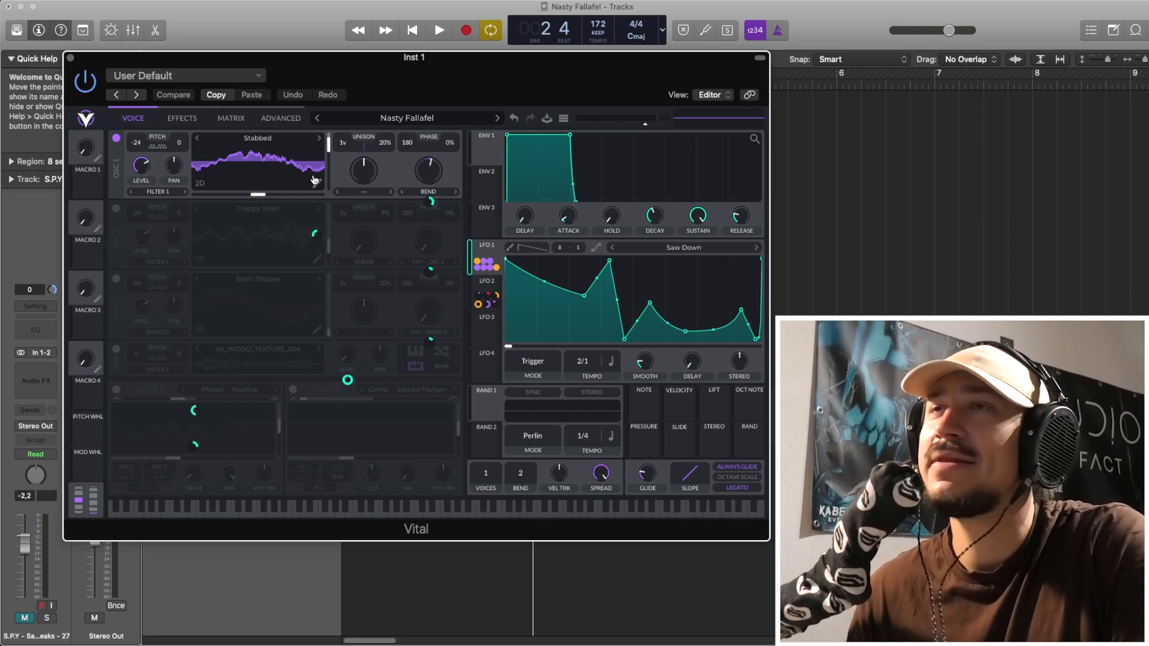
key("space")
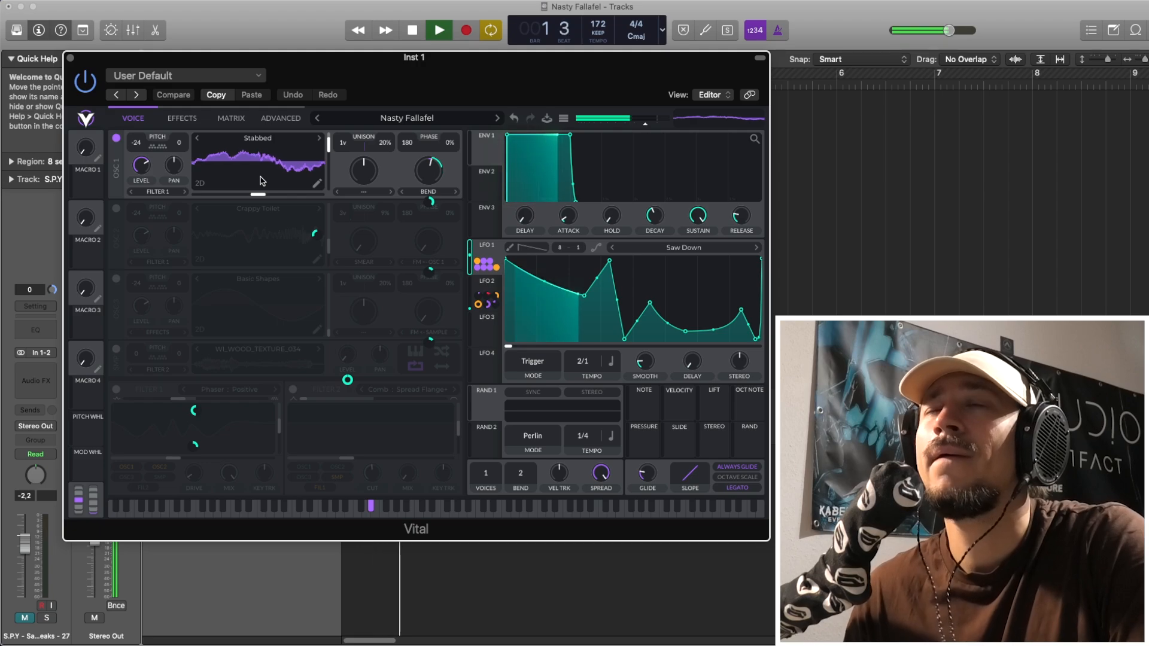
key("space")
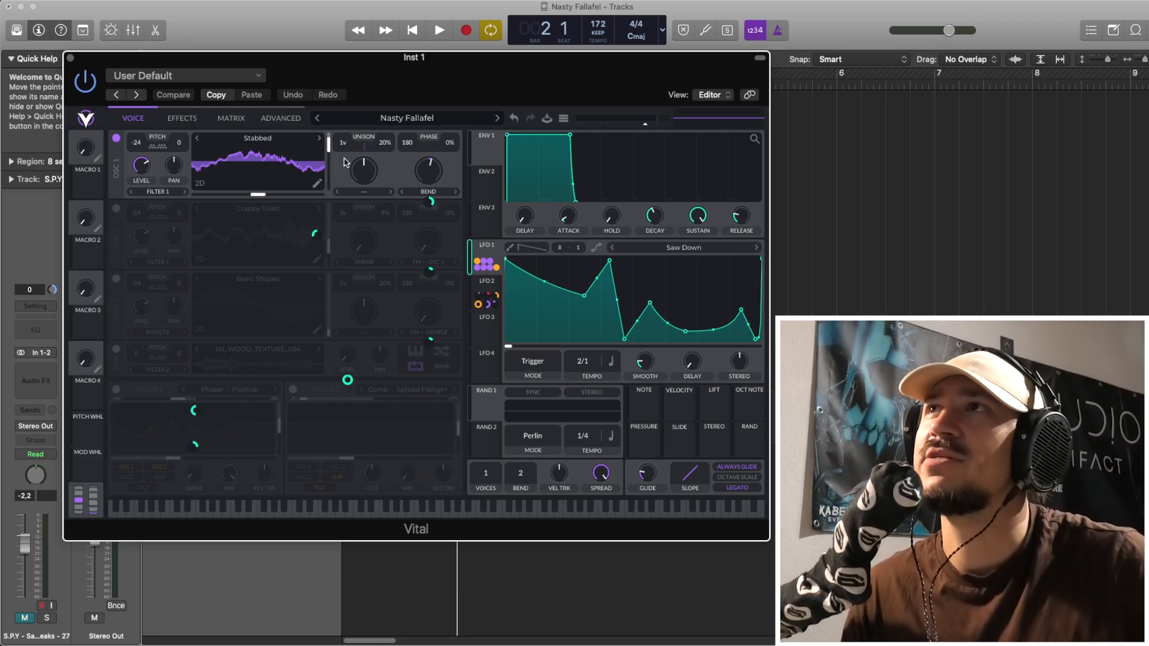
- Choose Bend as oscillator 1's phase distortion type and audition the sound
left_click(437, 196)
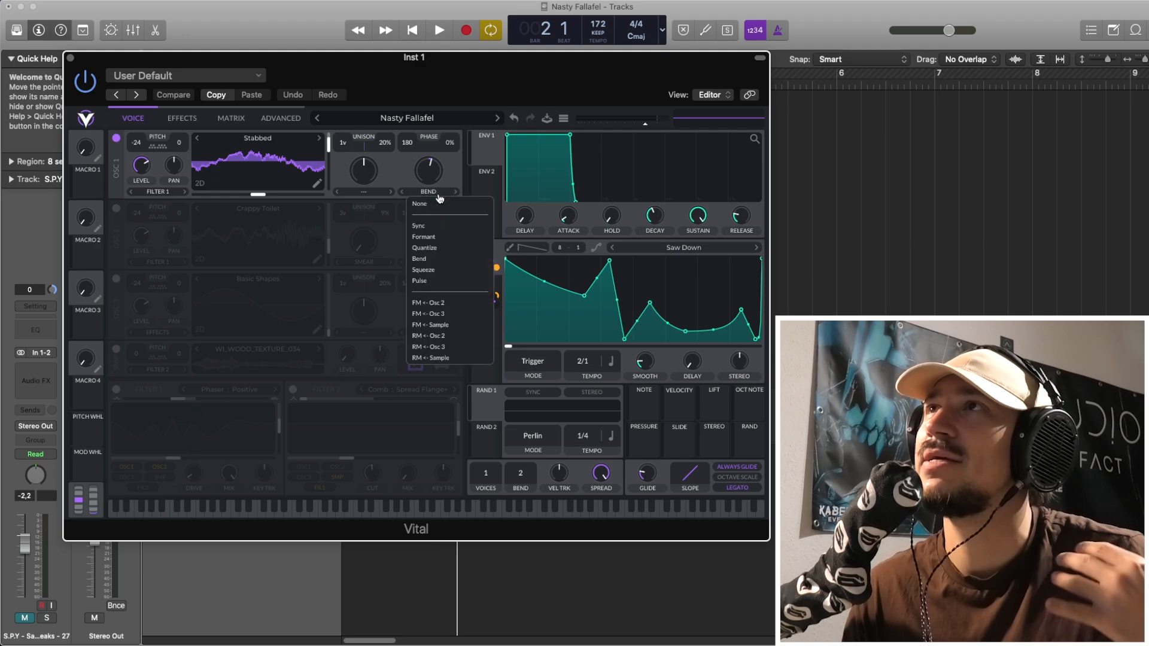
left_click(439, 264)
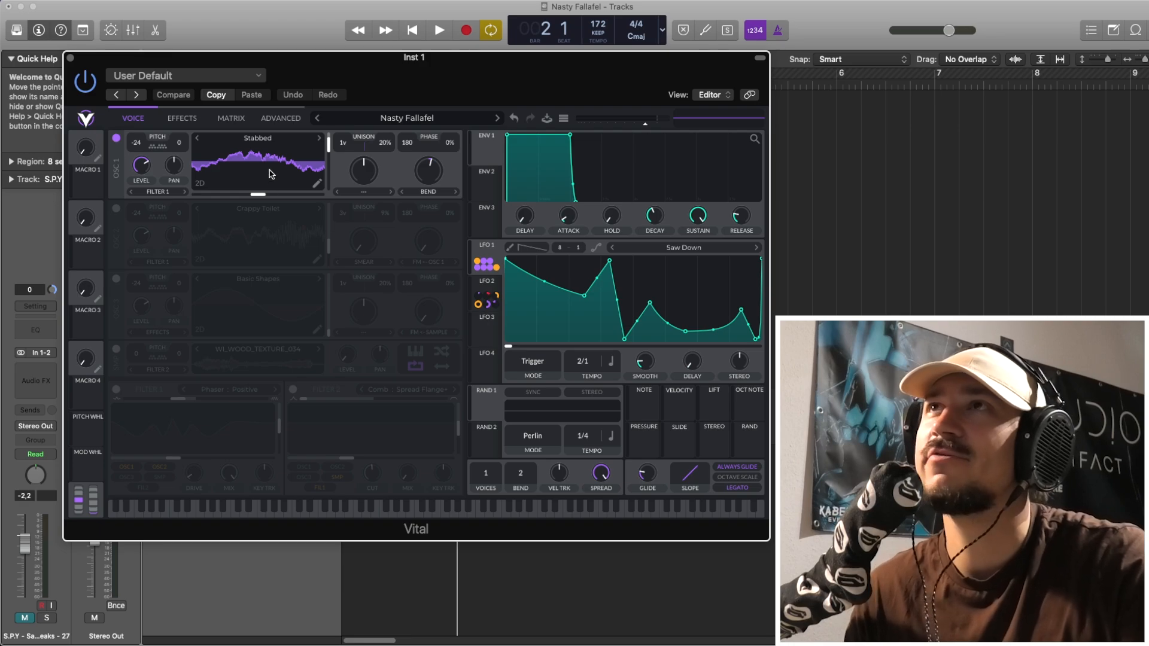
key("space")
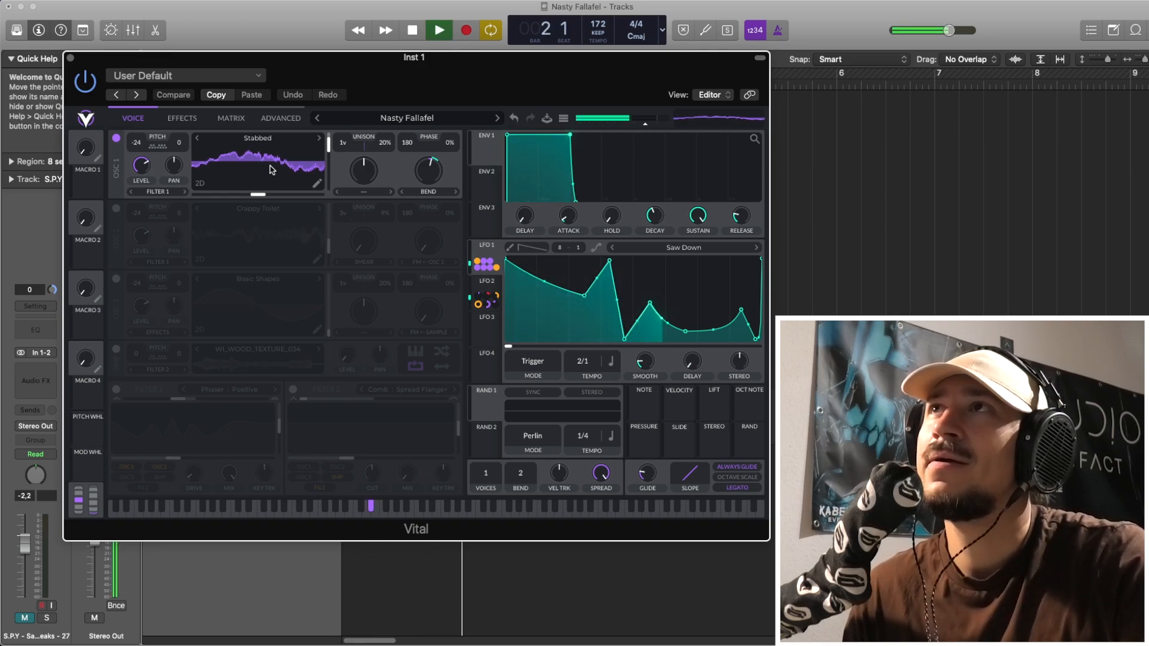
key("space")
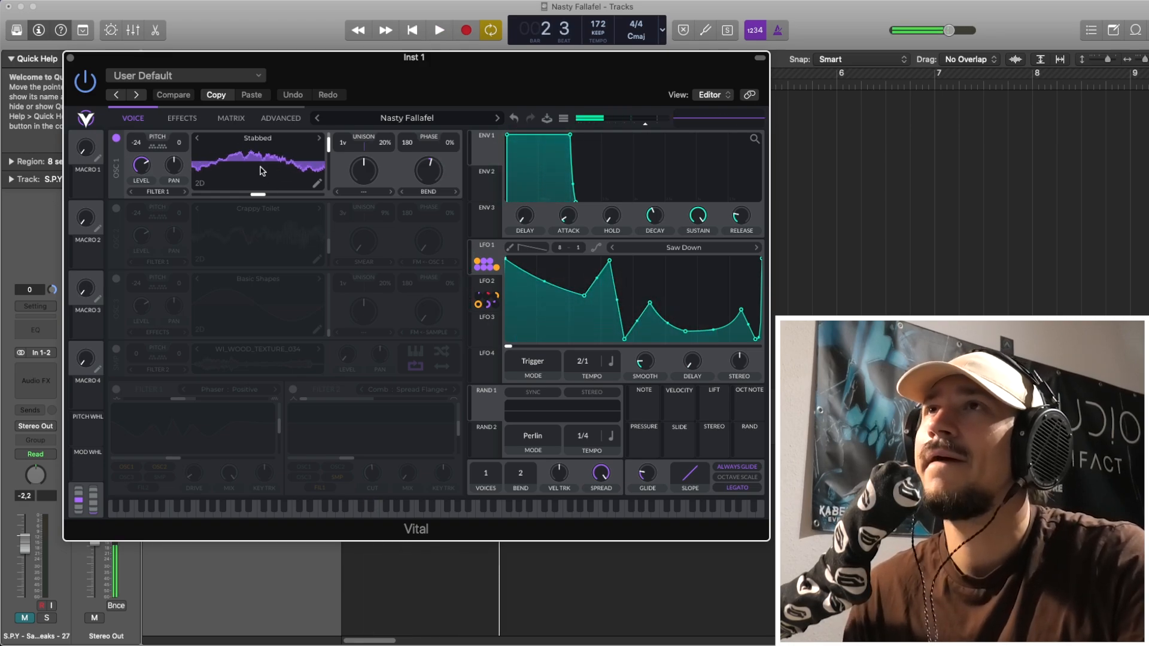
- Switch on oscillator 2, set both its FM distortion and its Smear morph types to None, and audition it with oscillator 1
left_click(117, 209)
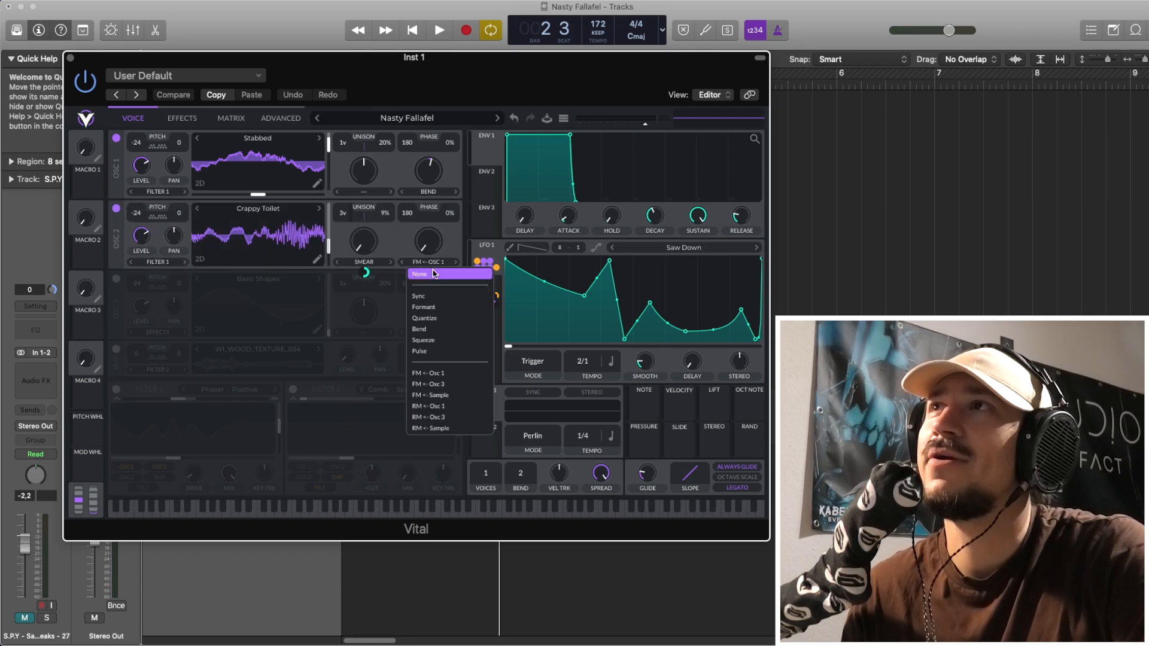
left_click(423, 275)
left_click(375, 264)
left_click(367, 271)
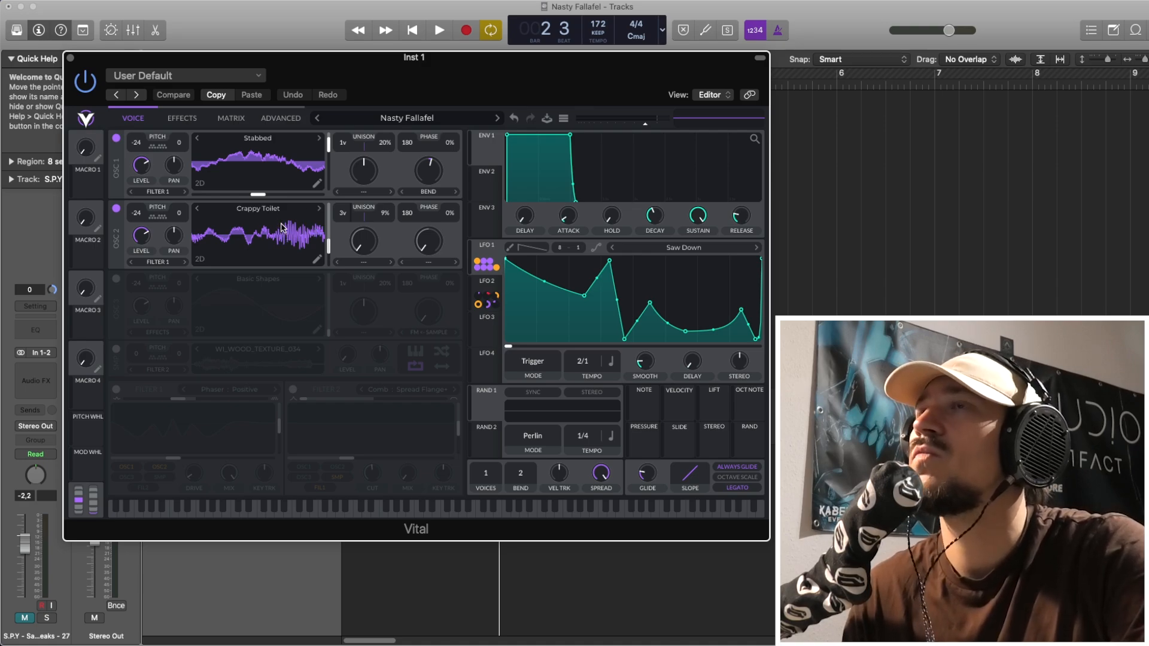
key("space")
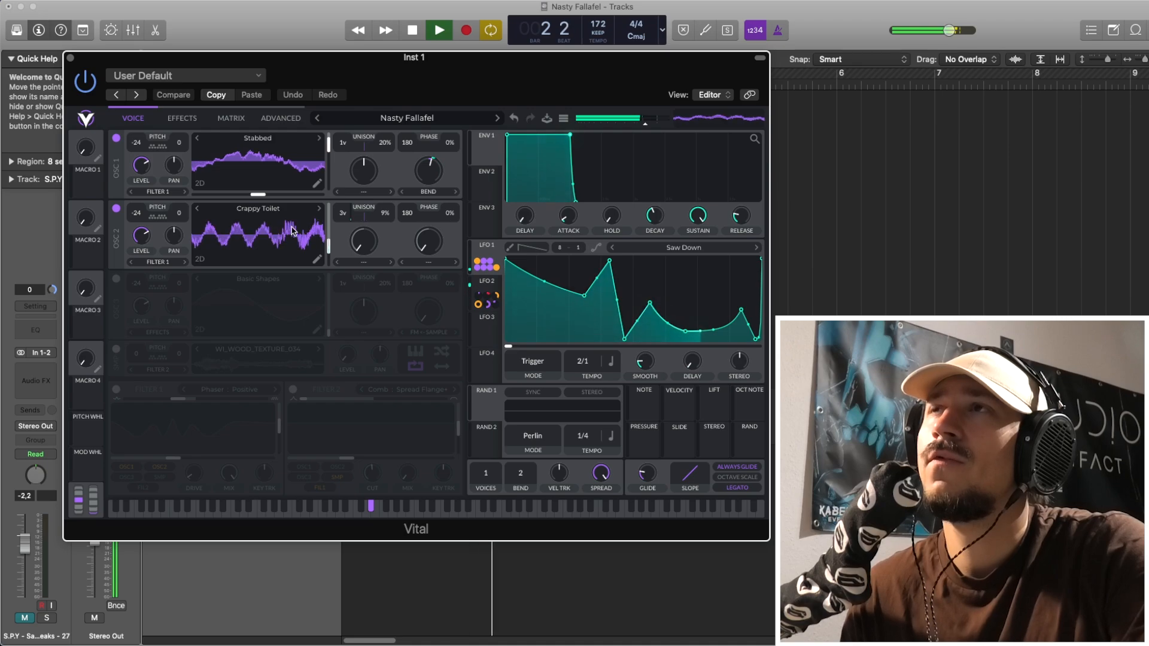
key("space")
- Check the modulations on oscillator 2's unison voices and distortion amount while auditioning the two oscillators
mouse_move(346, 228)
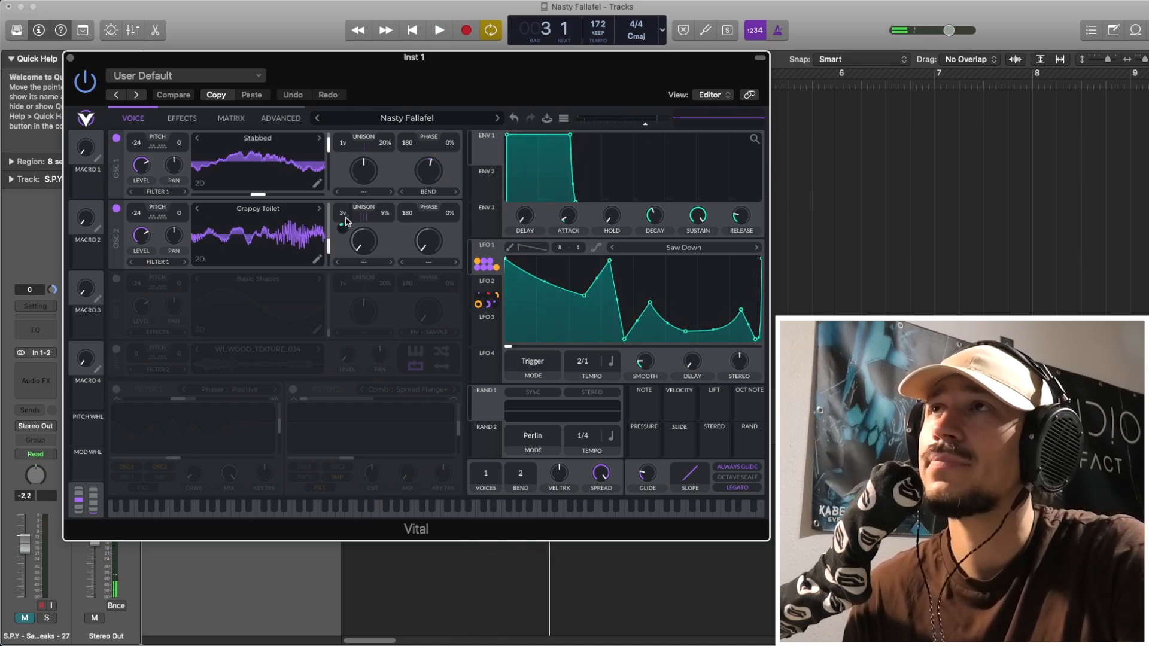
right_click(345, 226)
left_click(359, 249)
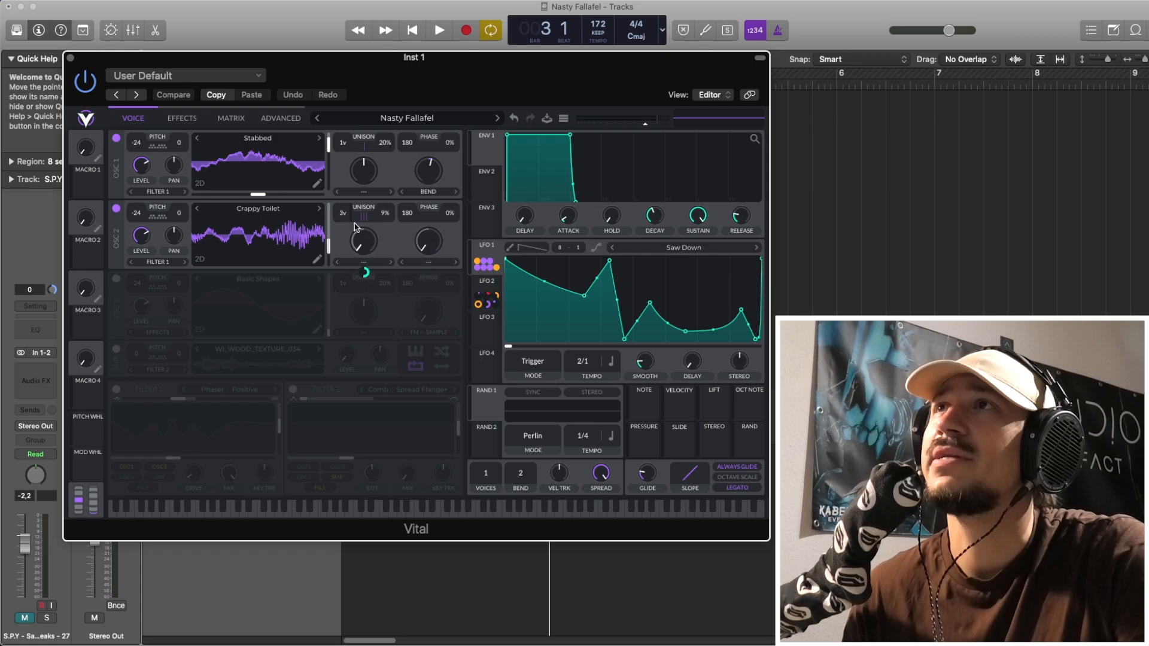
key("space")
key("space")
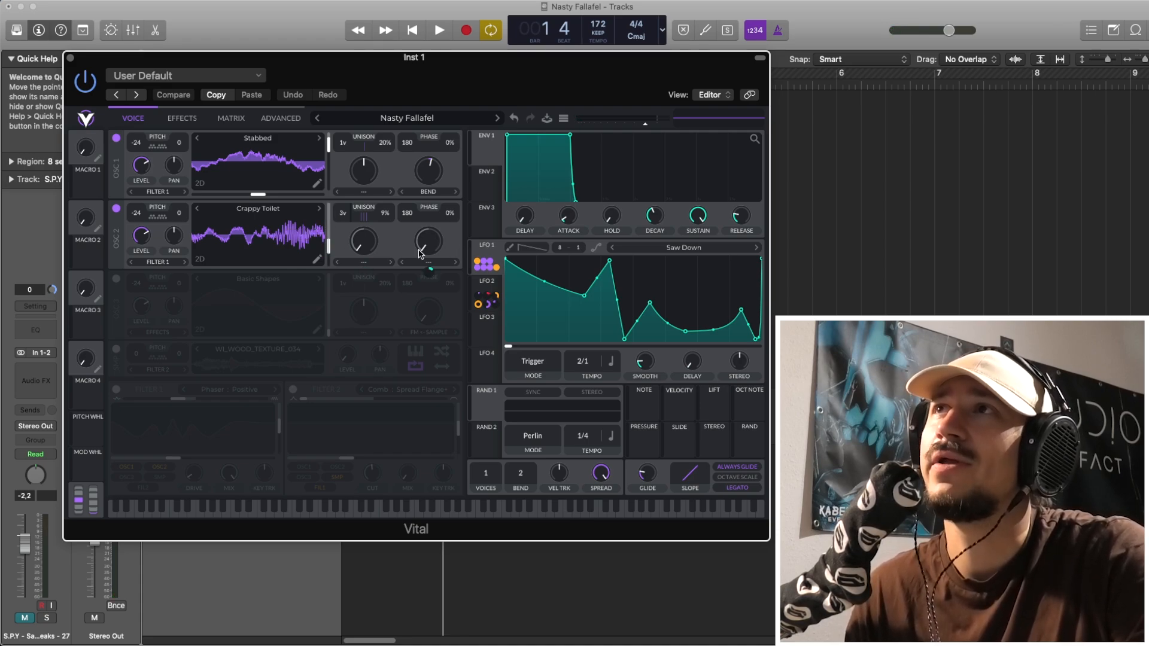
key("space")
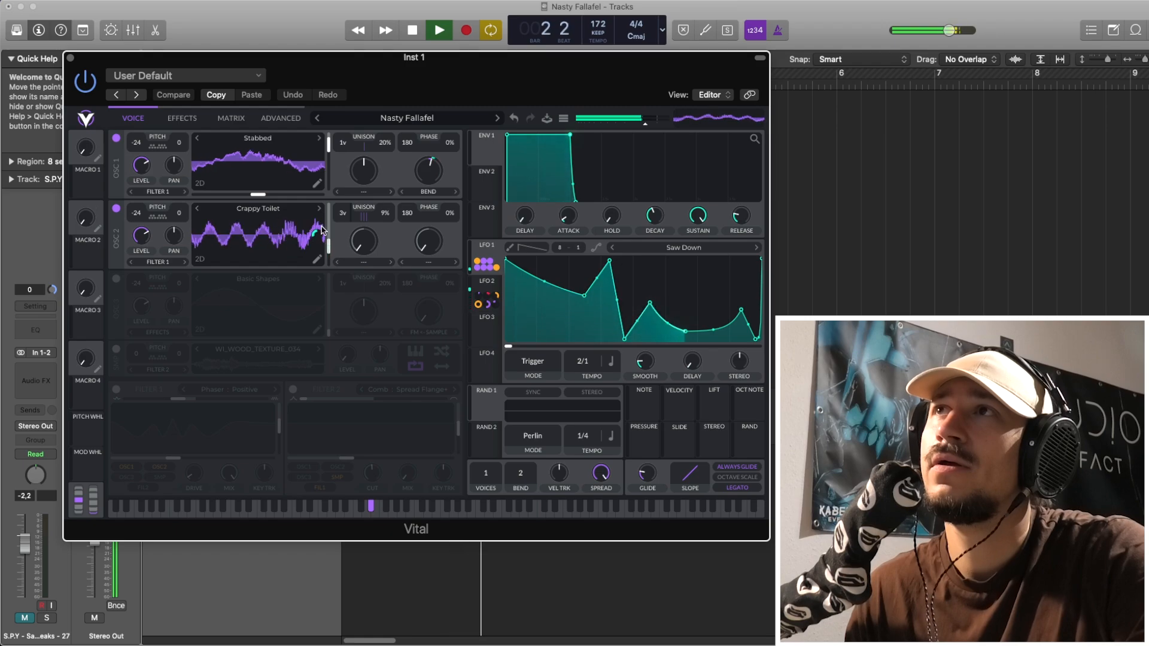
key("space")
key("space")
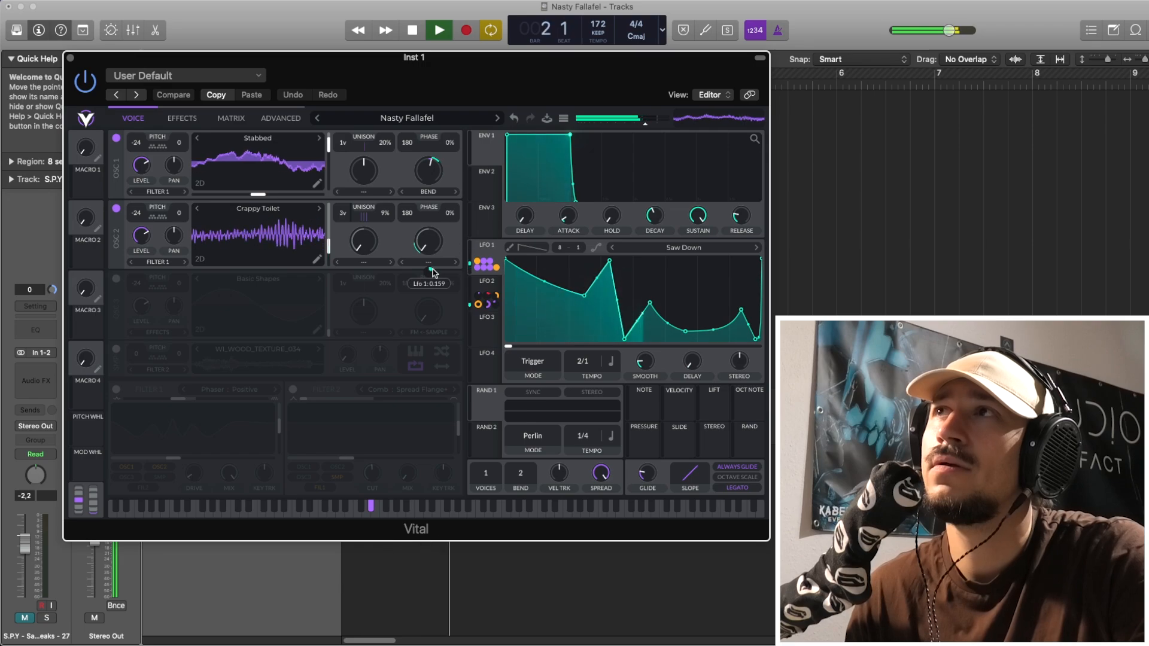
key("space")
- Set oscillator 2's distortion type to FM <- Osc 1 and audition the result
left_click(431, 264)
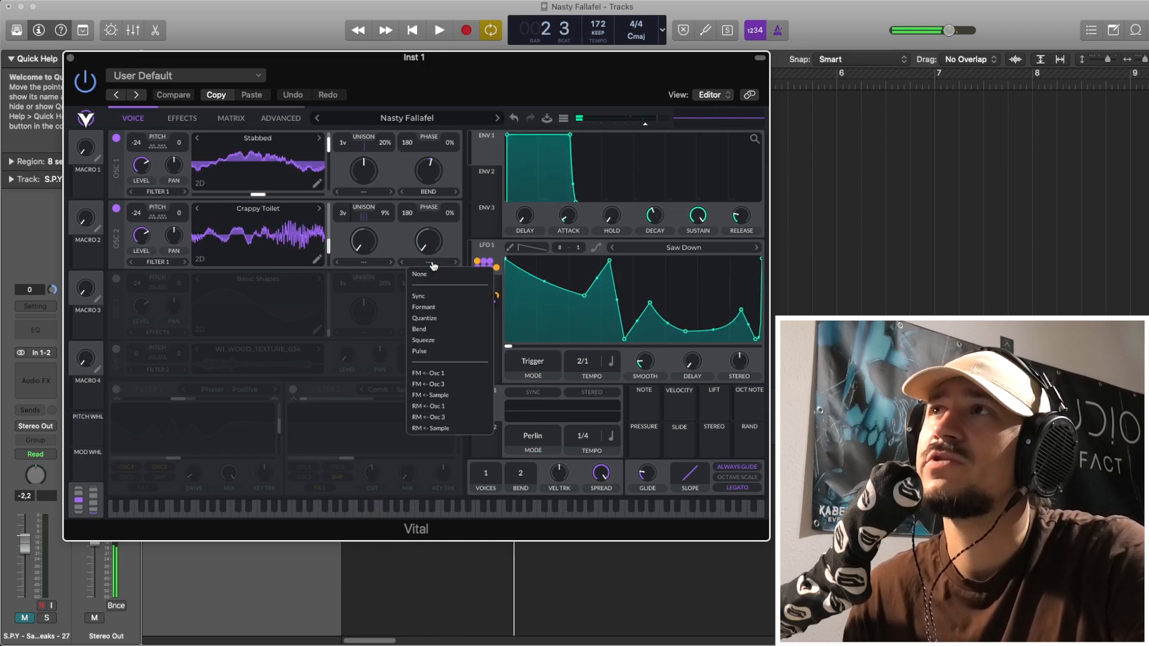
left_click(439, 375)
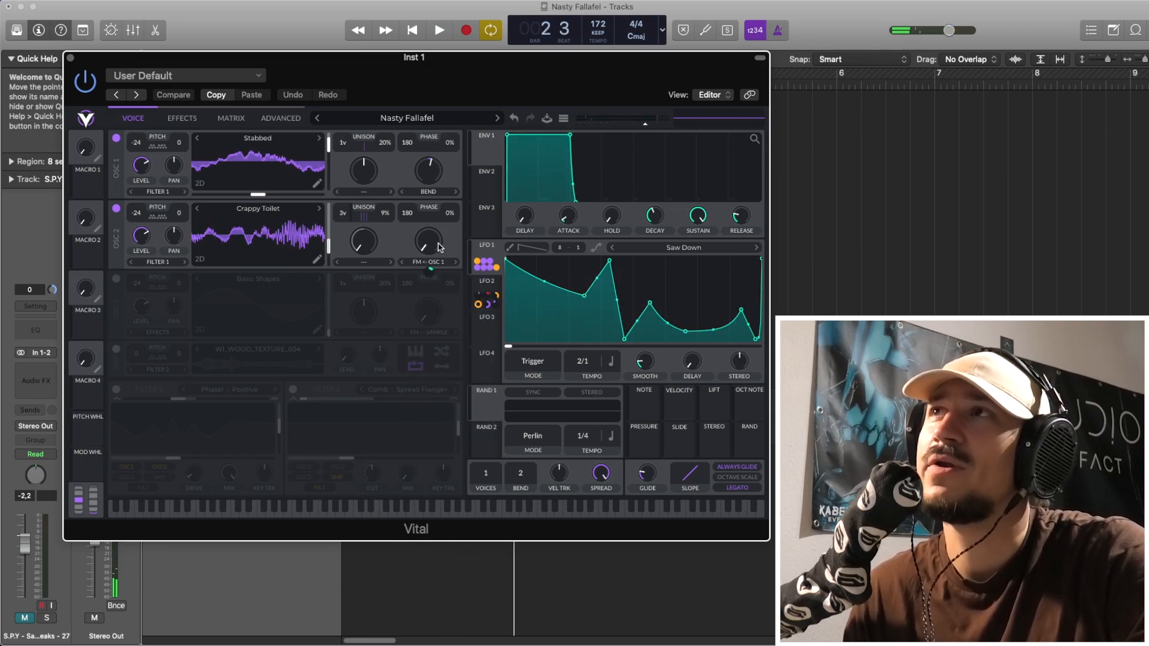
key("space")
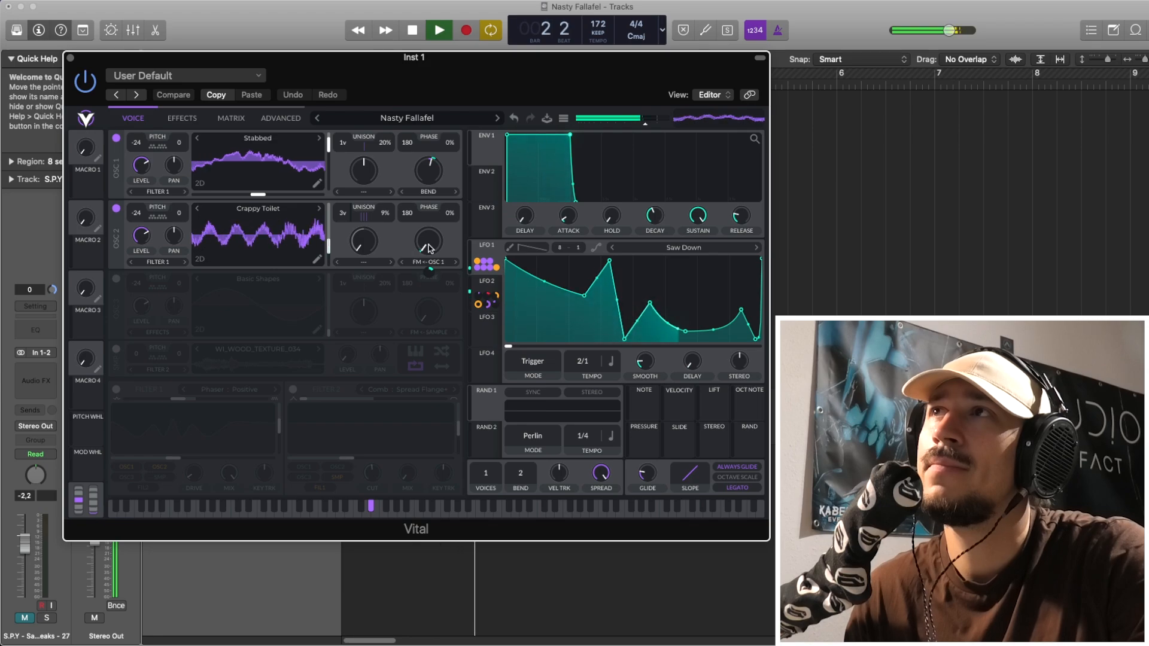
- Check the LFO modulation on oscillator 2's FM amount and replay the two oscillators together
key("space")
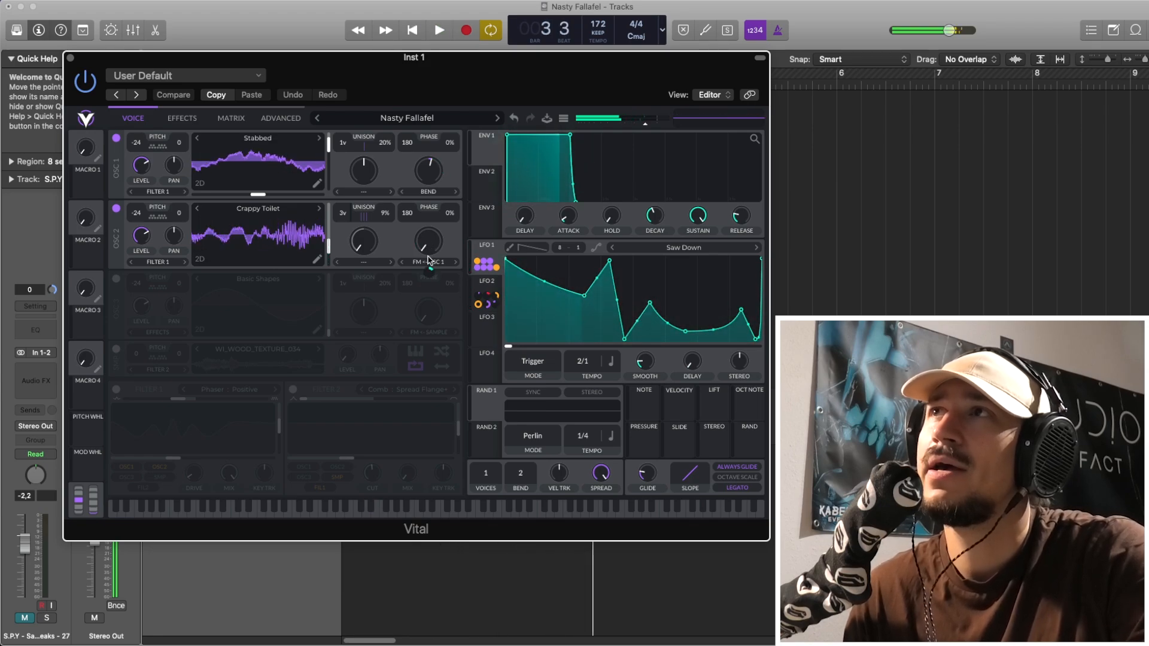
mouse_move(434, 272)
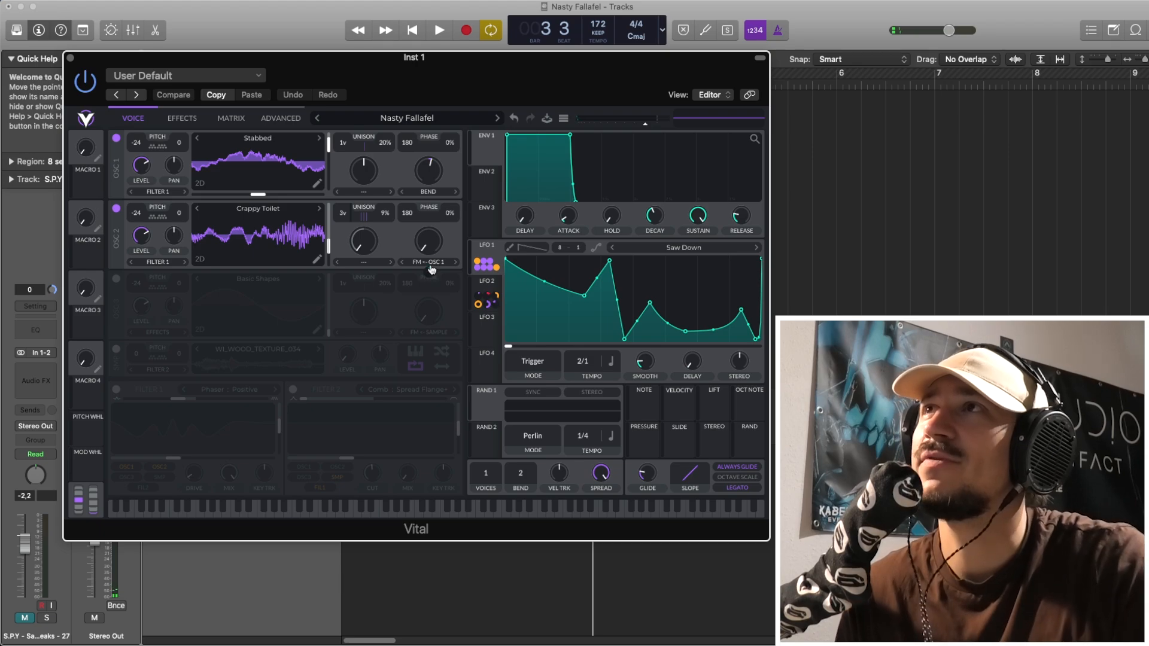
key("space")
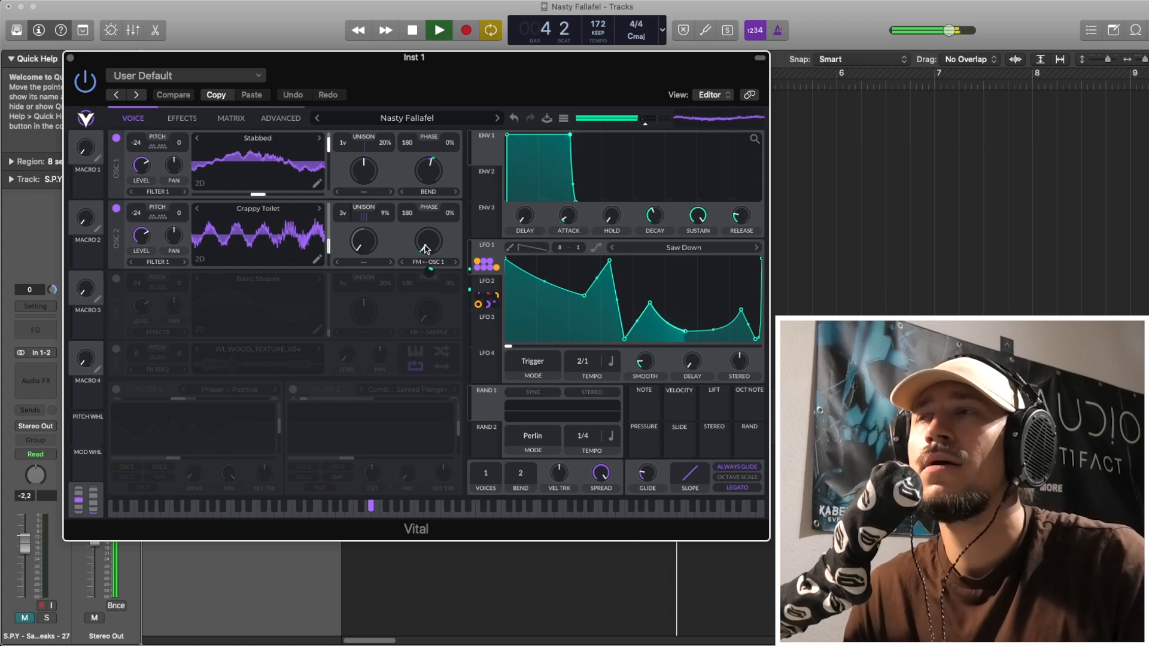
key("space")
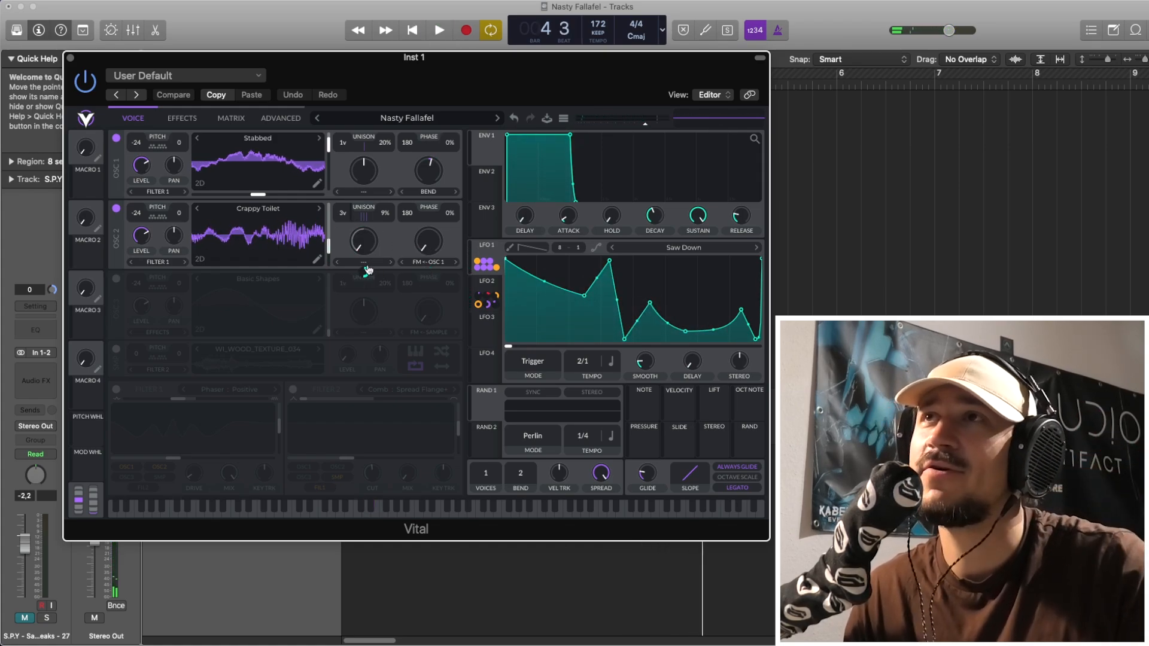
- Switch on oscillator 3 with its Basic Shapes wavetable and audition it several times together with the other two oscillators
left_click(117, 278)
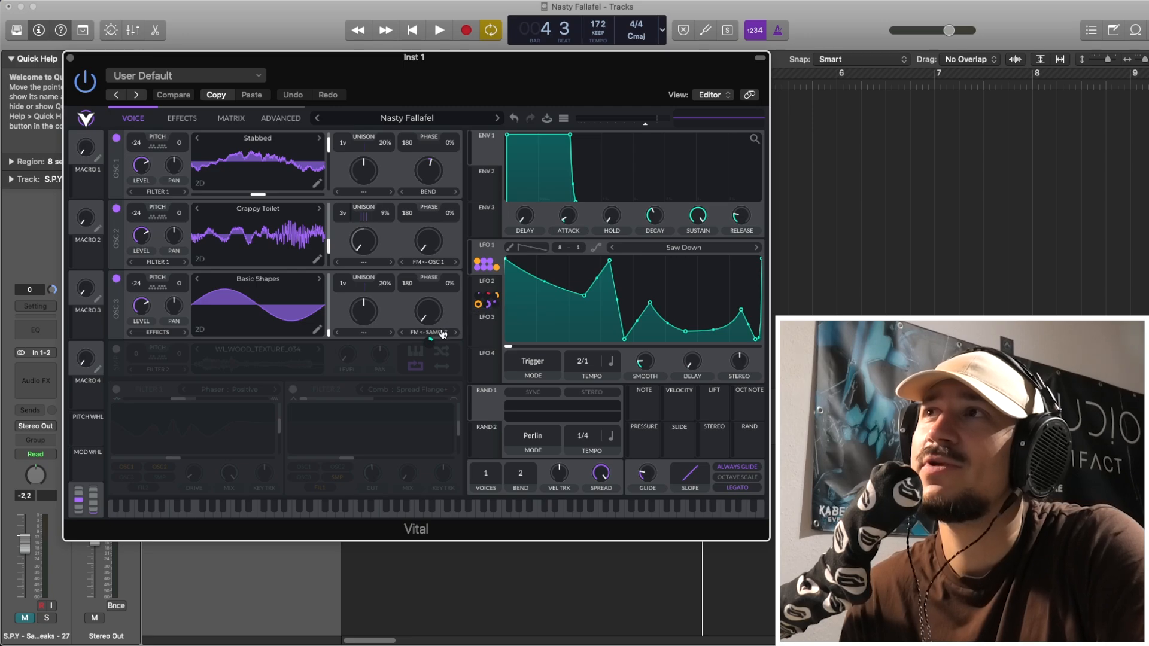
key("space")
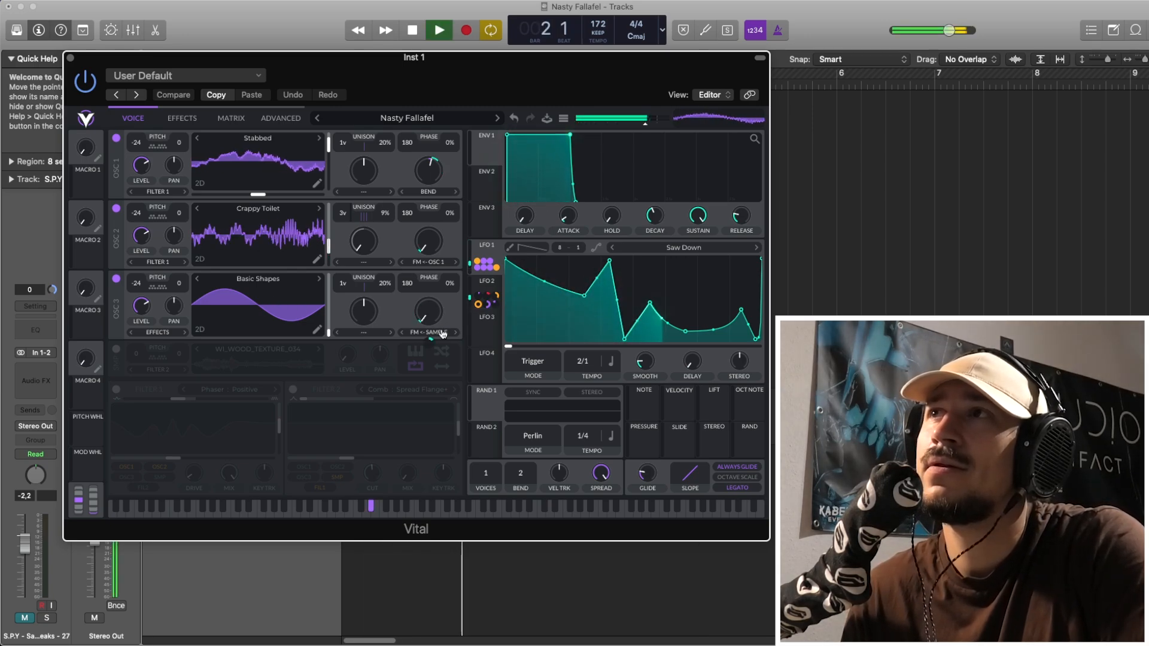
key("space")
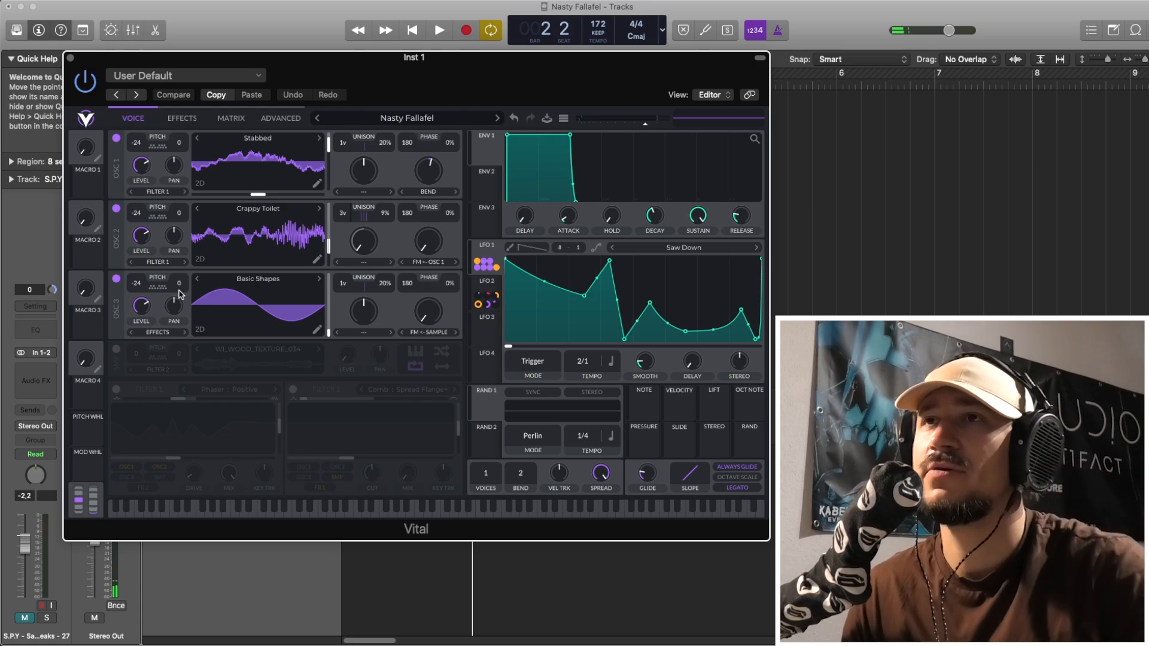
key("space")
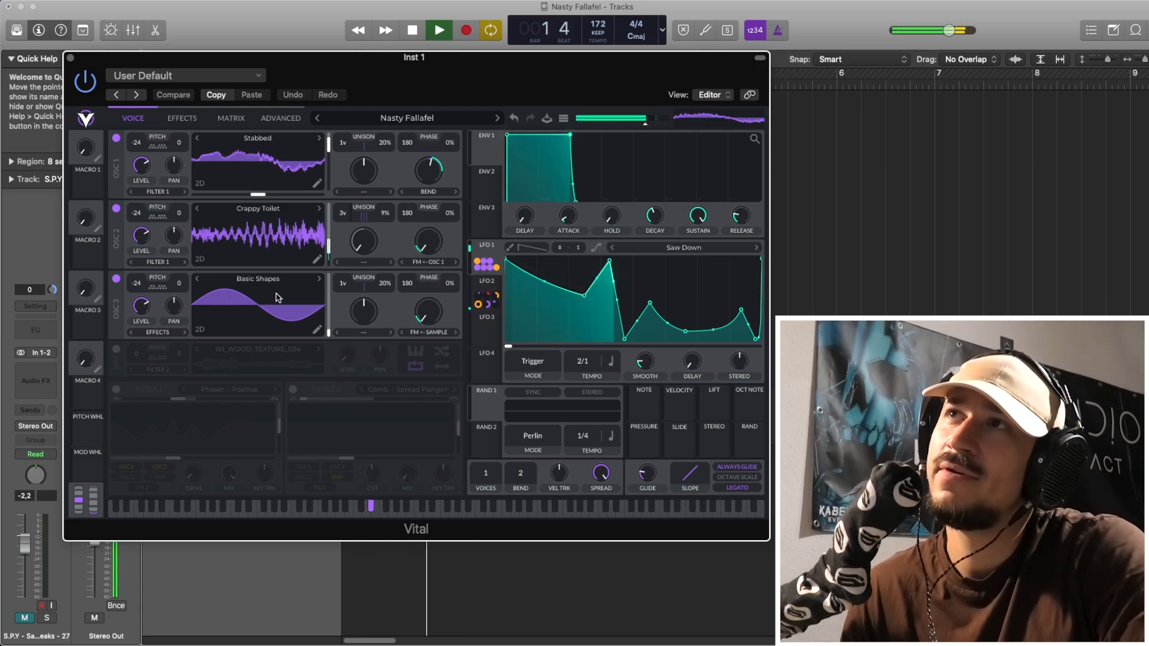
key("space")
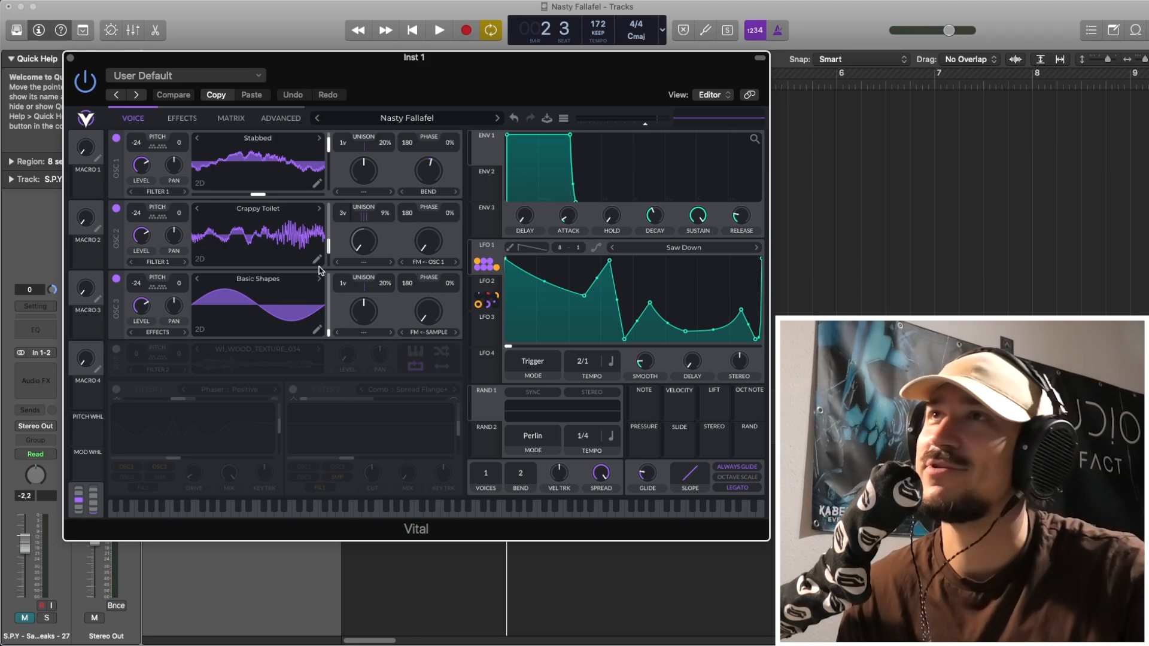
key("space")
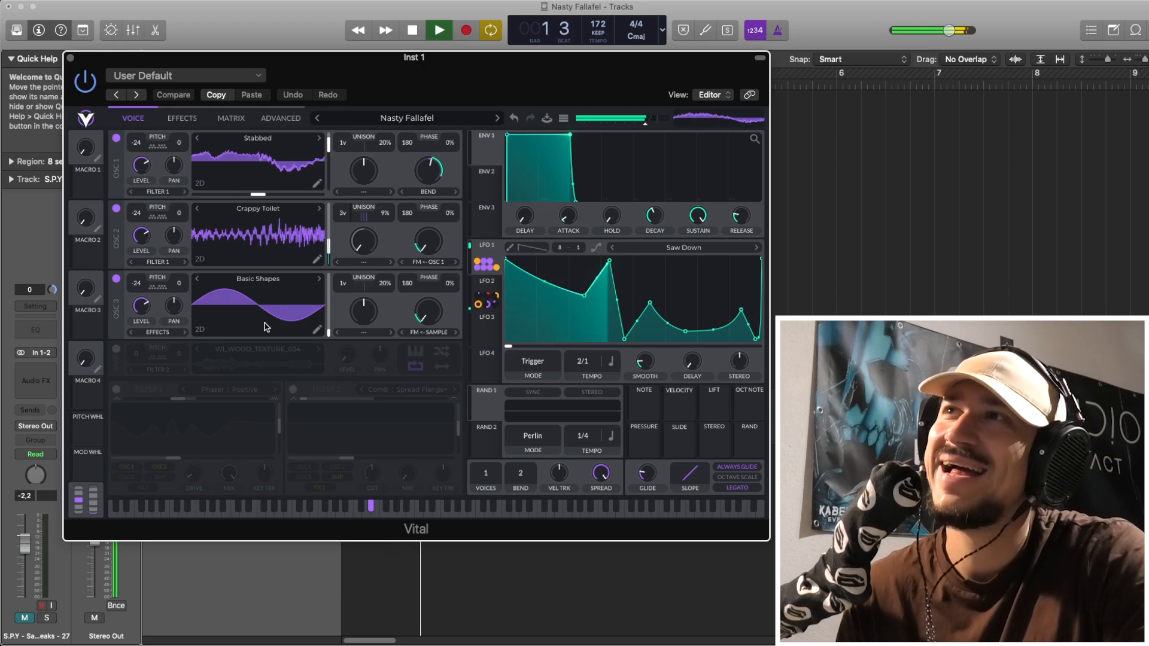
key("space")
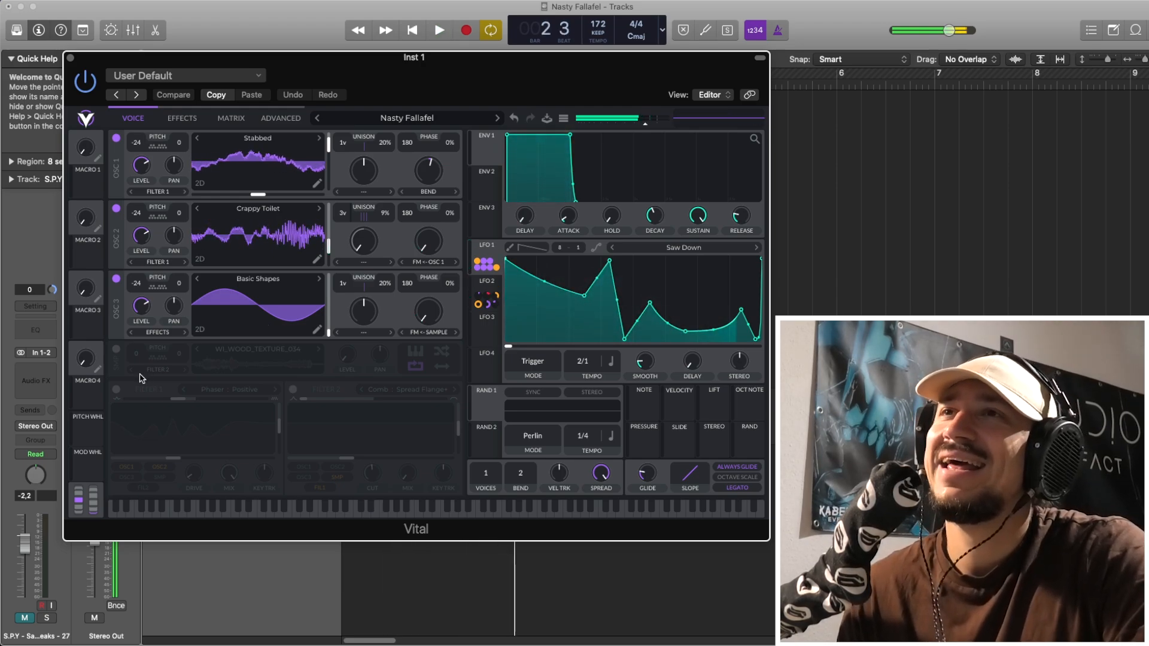
- Switch on the WI_WOOD_TEXTURE_034 sample, check the LFO 1 modulation on its level, and audition it with the oscillators
left_click(116, 350)
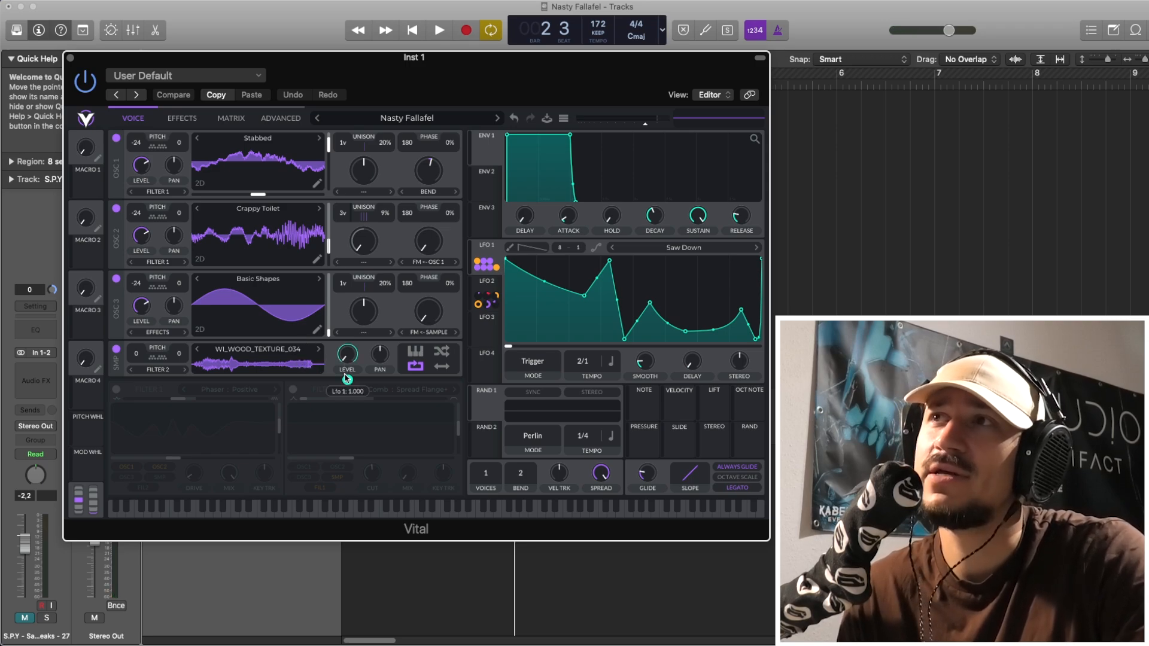
key("space")
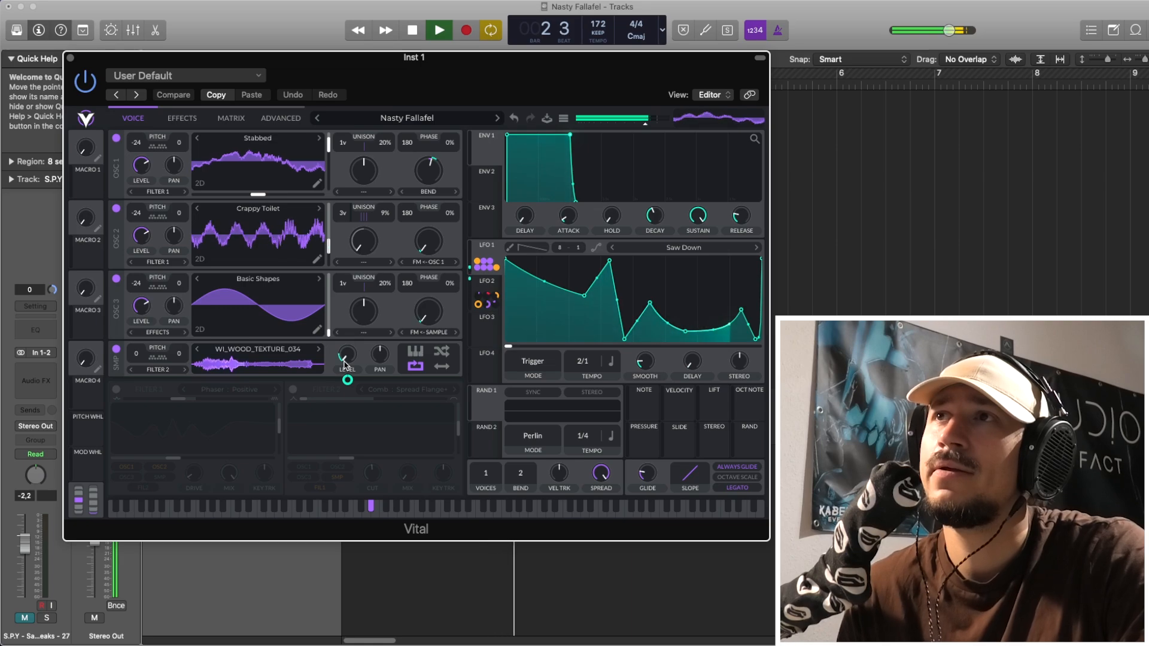
key("space")
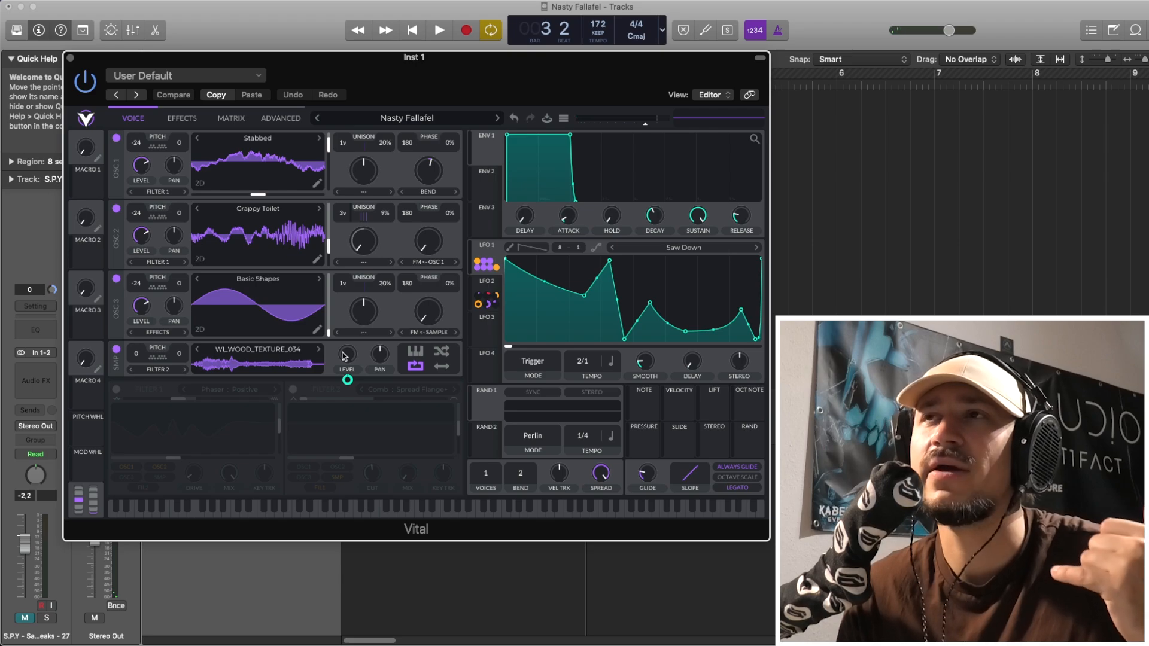
key("space")
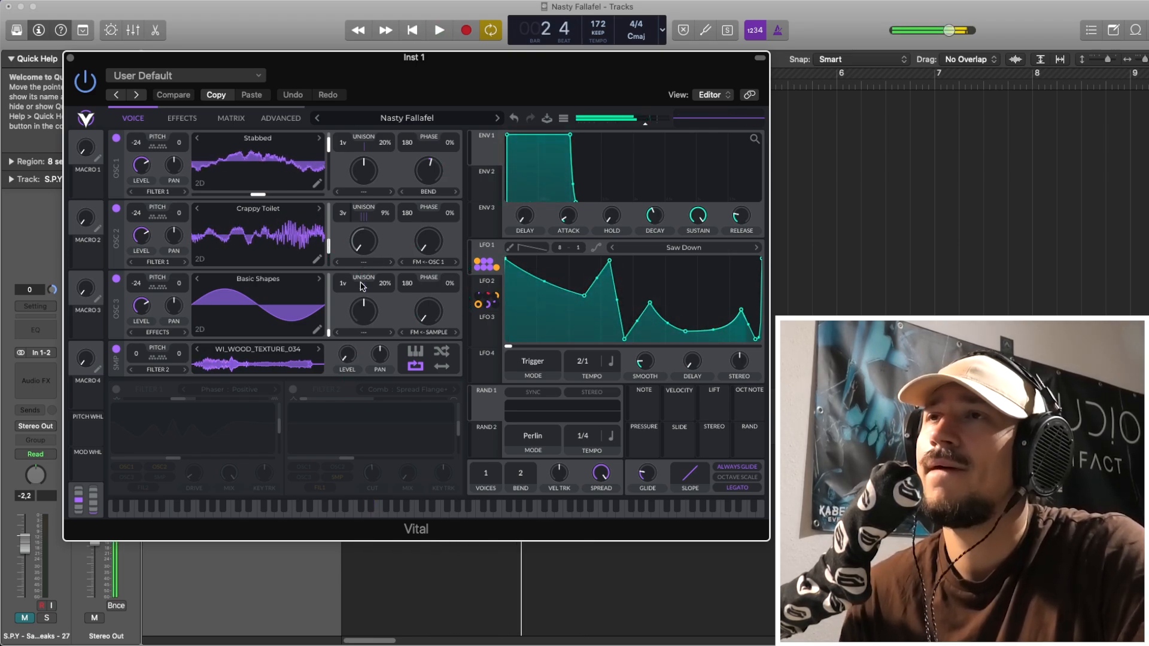
key("space")
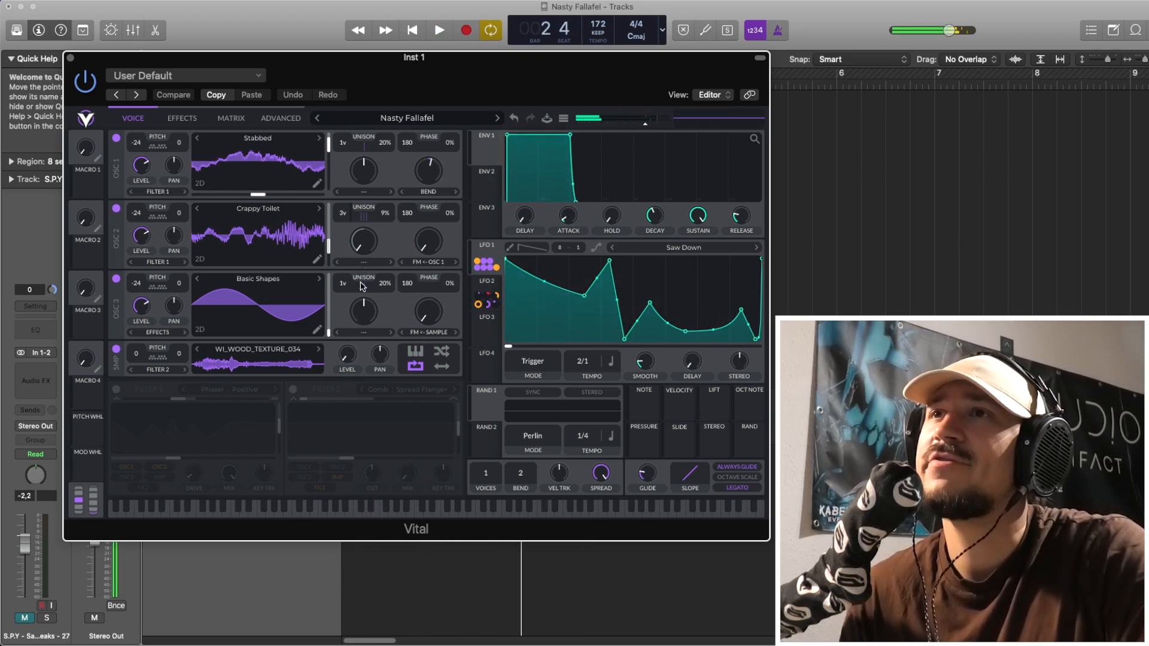
- Compare the shapes and modulation targets of LFO 1 and LFO 2, and audition the sound with LFO 2 shown
left_click(486, 282)
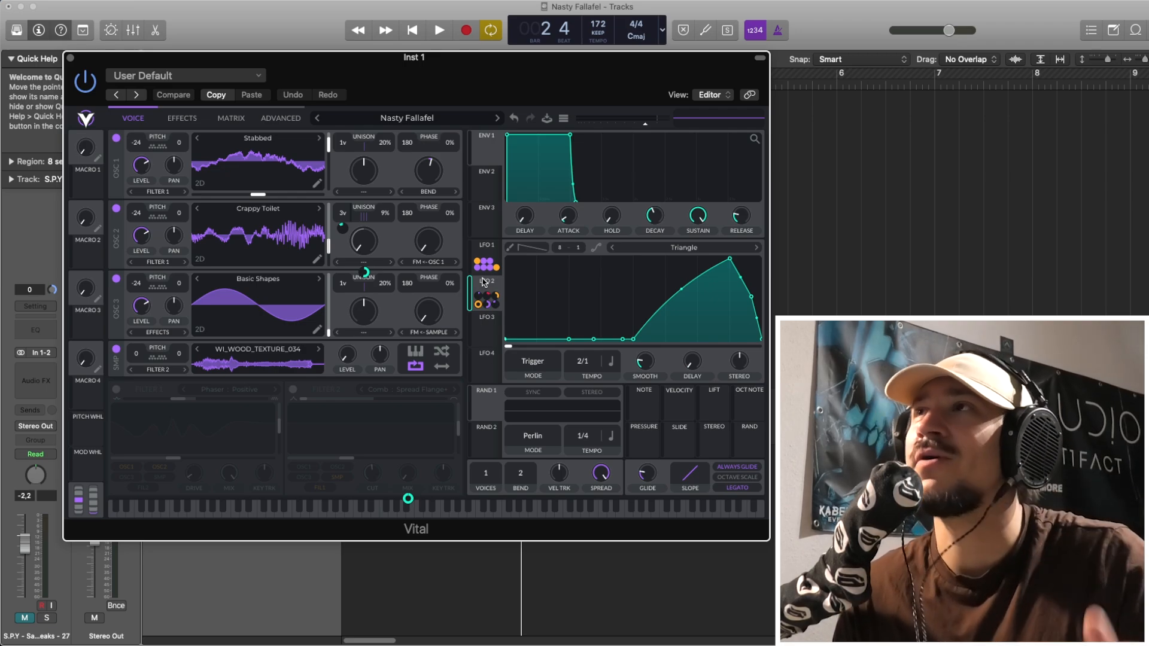
left_click(490, 250)
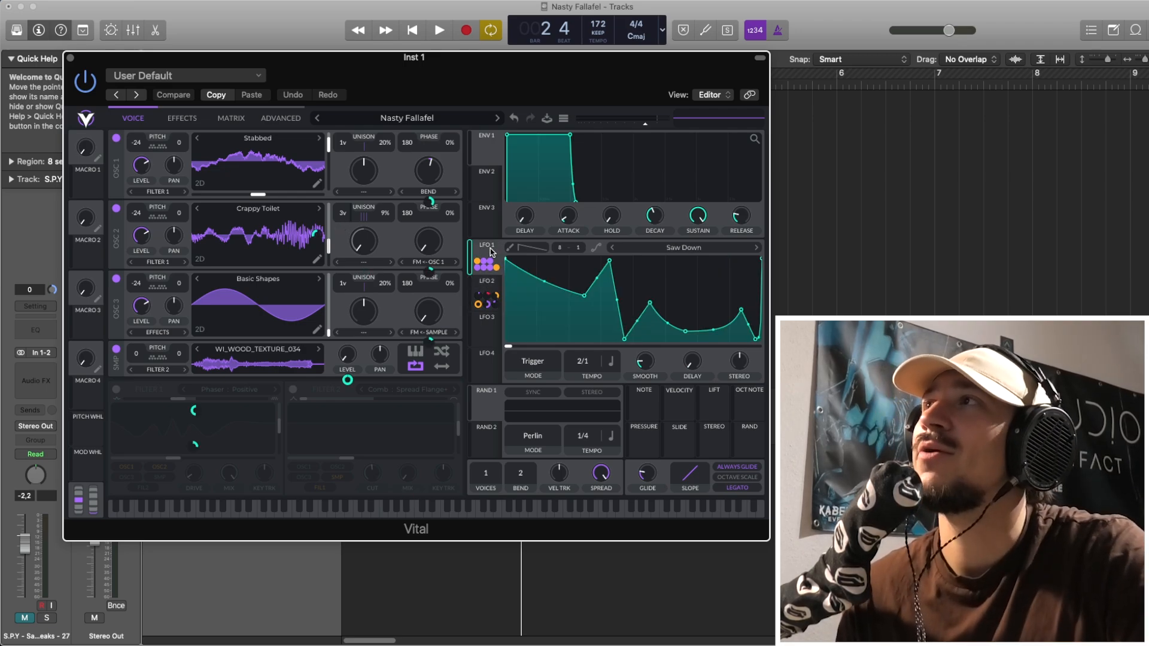
left_click(488, 282)
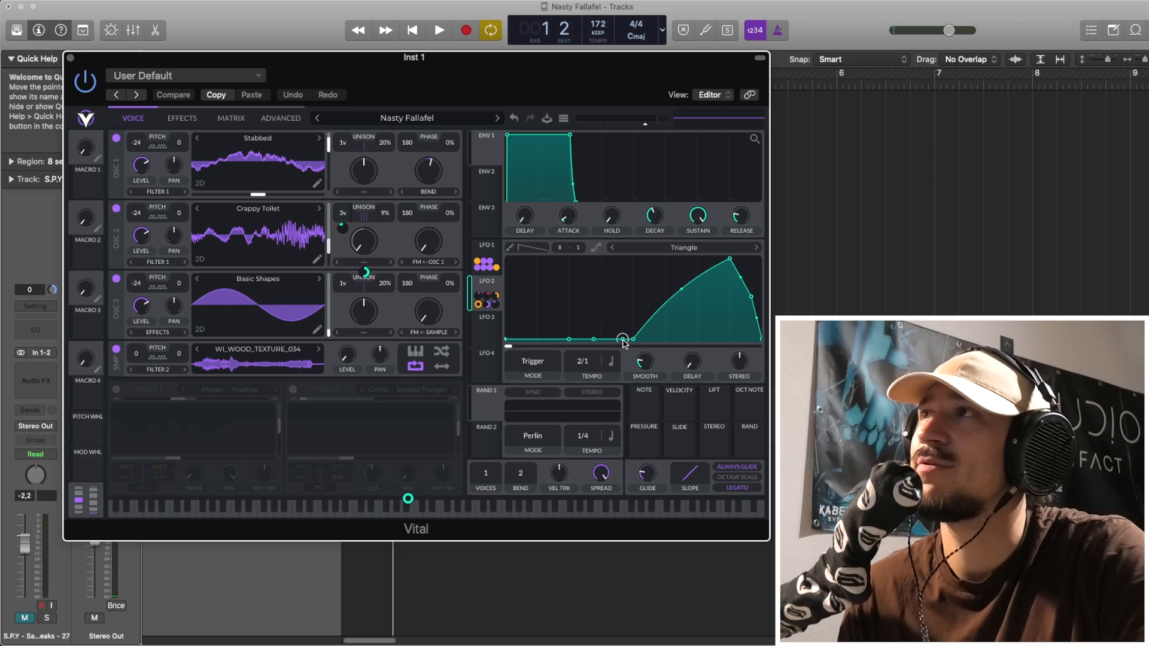
key("space")
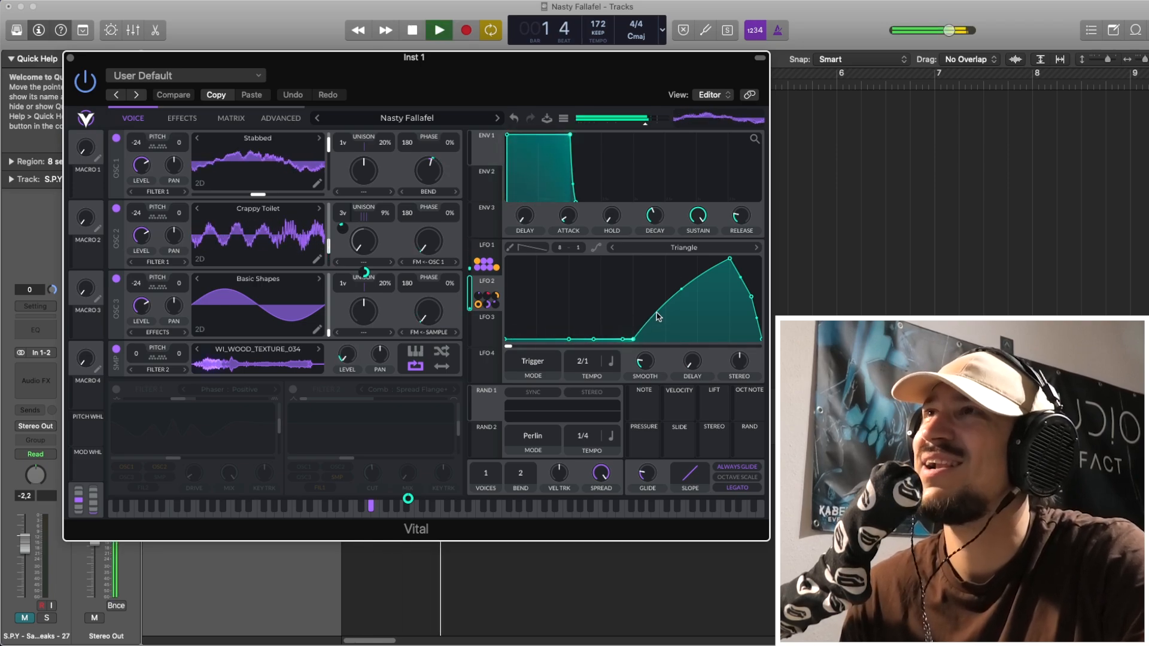
key("space")
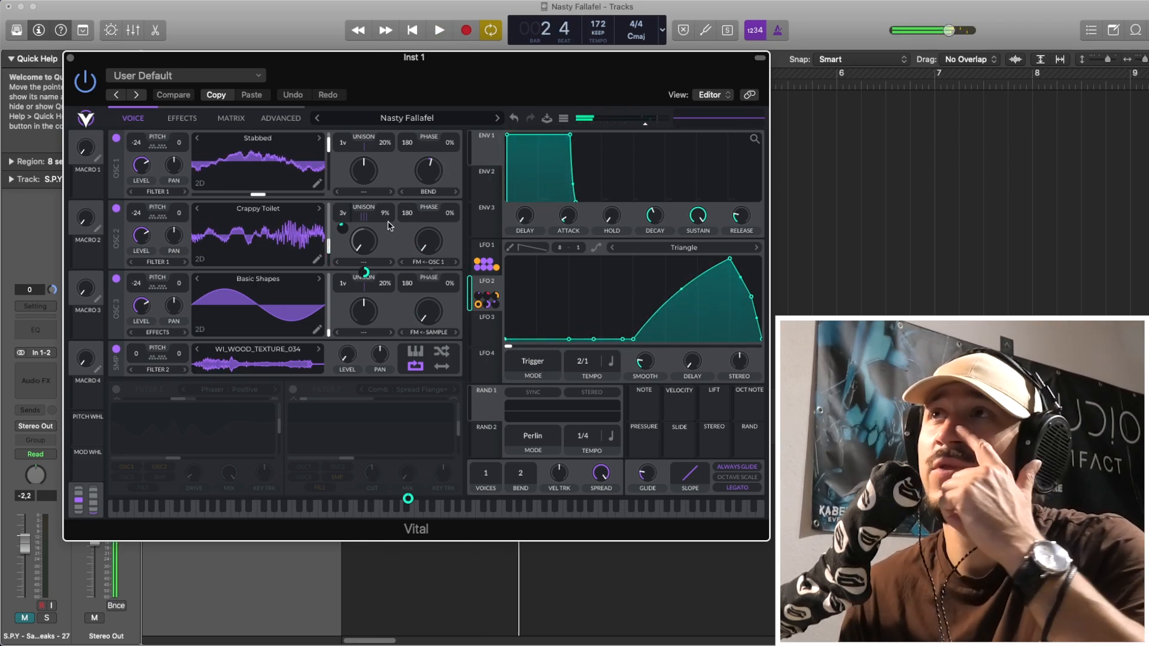
- Unbypass the LFO 2 modulation on oscillator 2's unison voices and audition the result
right_click(344, 231)
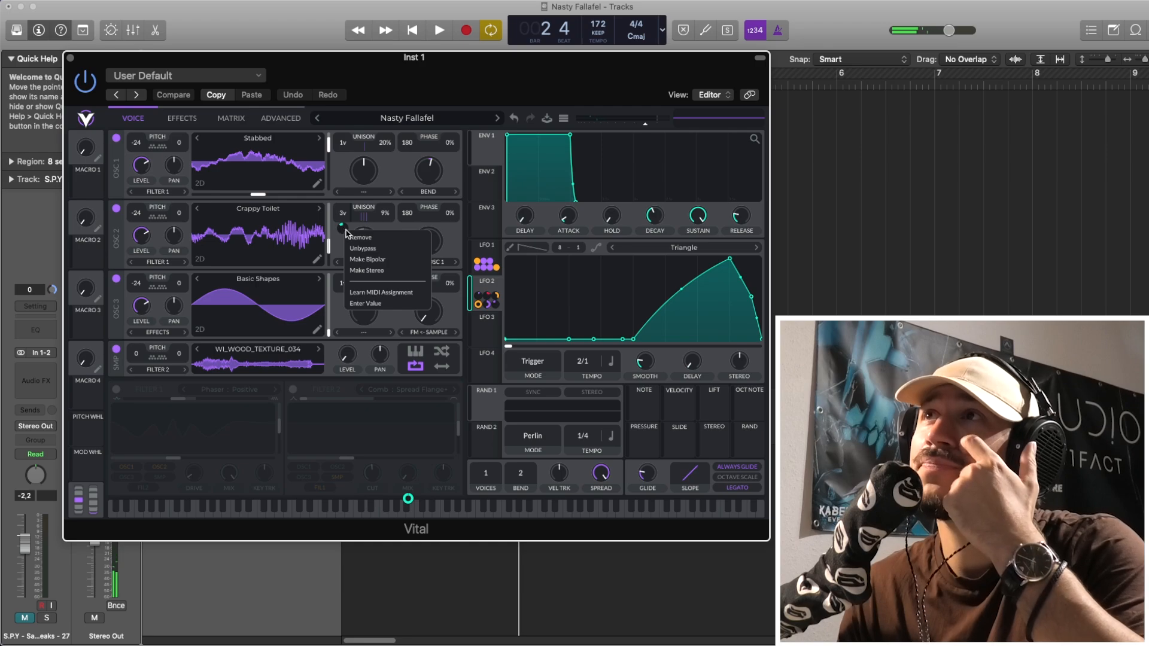
left_click(362, 248)
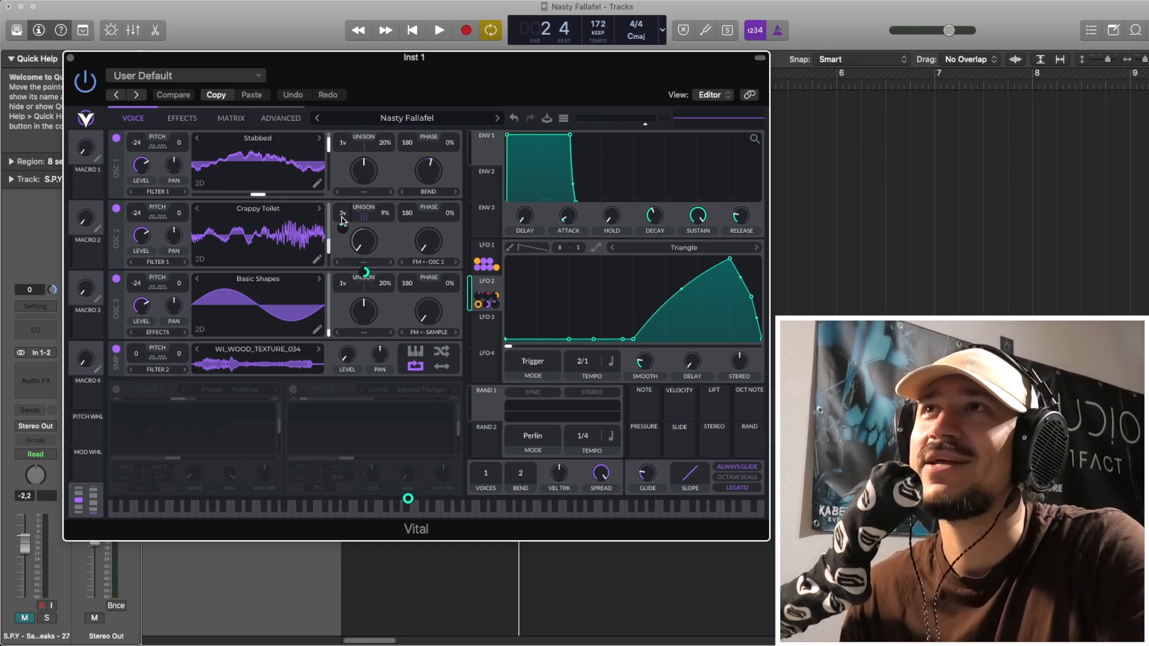
key("space")
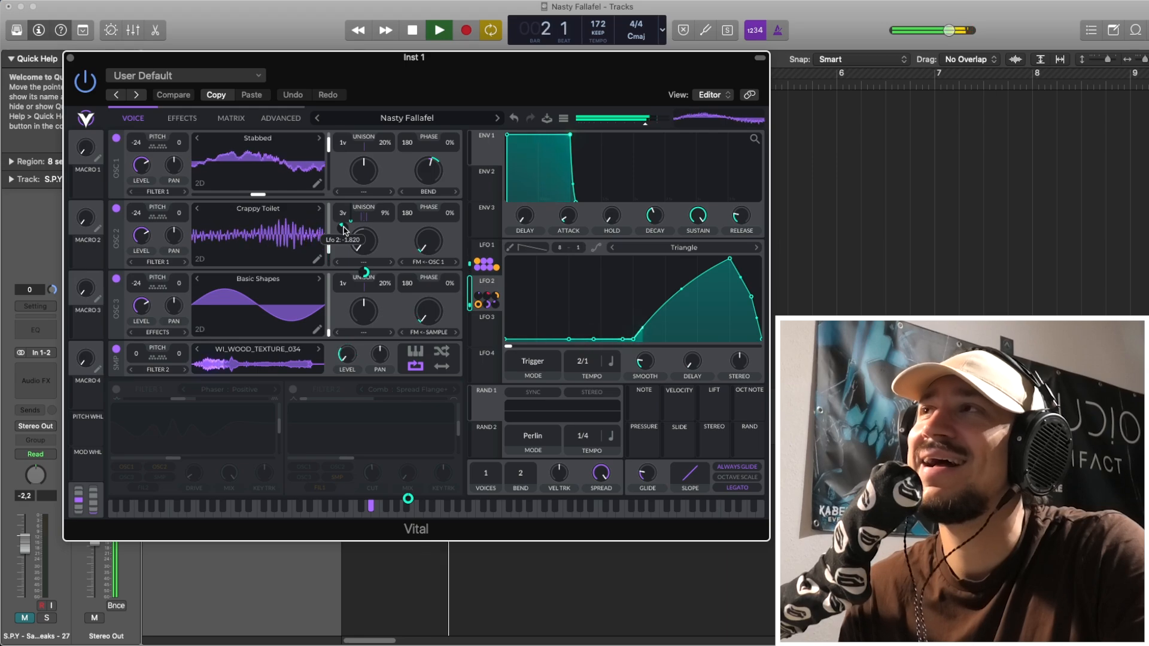
key("space")
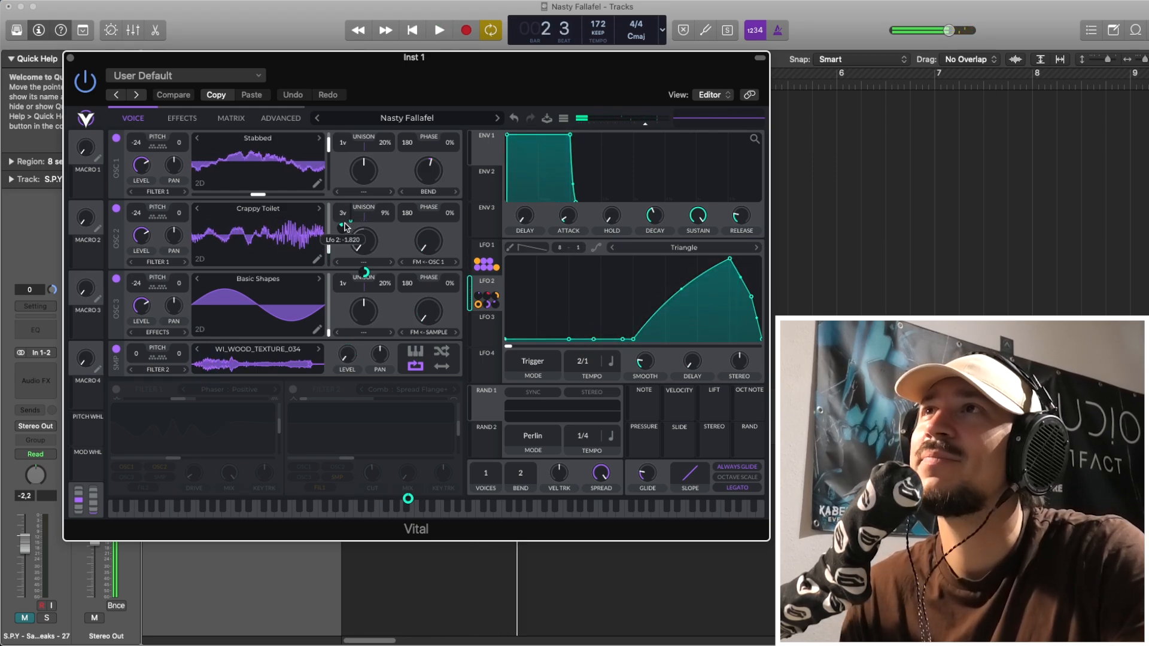
- Set oscillator 2's spectral morph type to Smear and audition the sound with its LFO 2 modulation
left_click(366, 264)
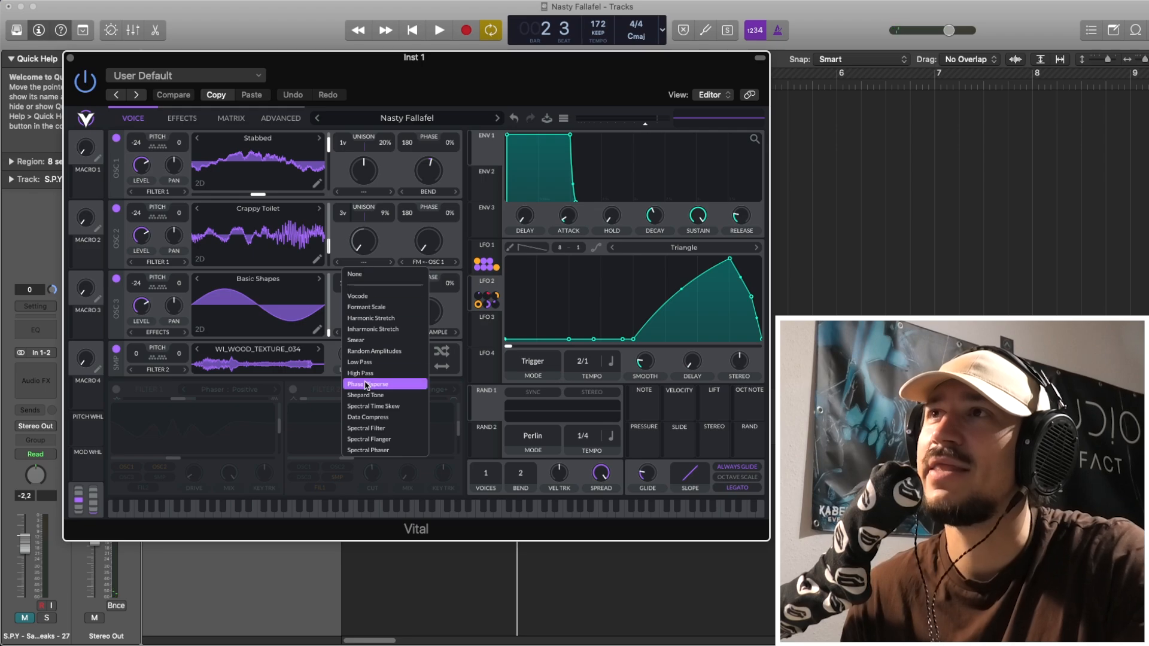
left_click(359, 340)
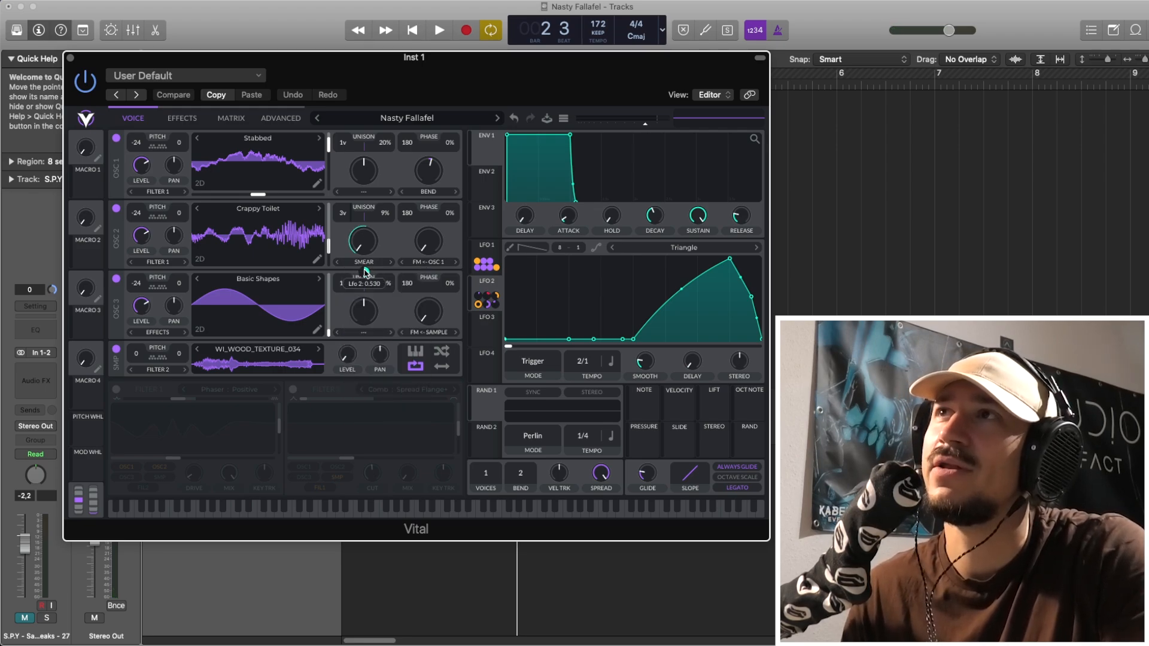
key("space")
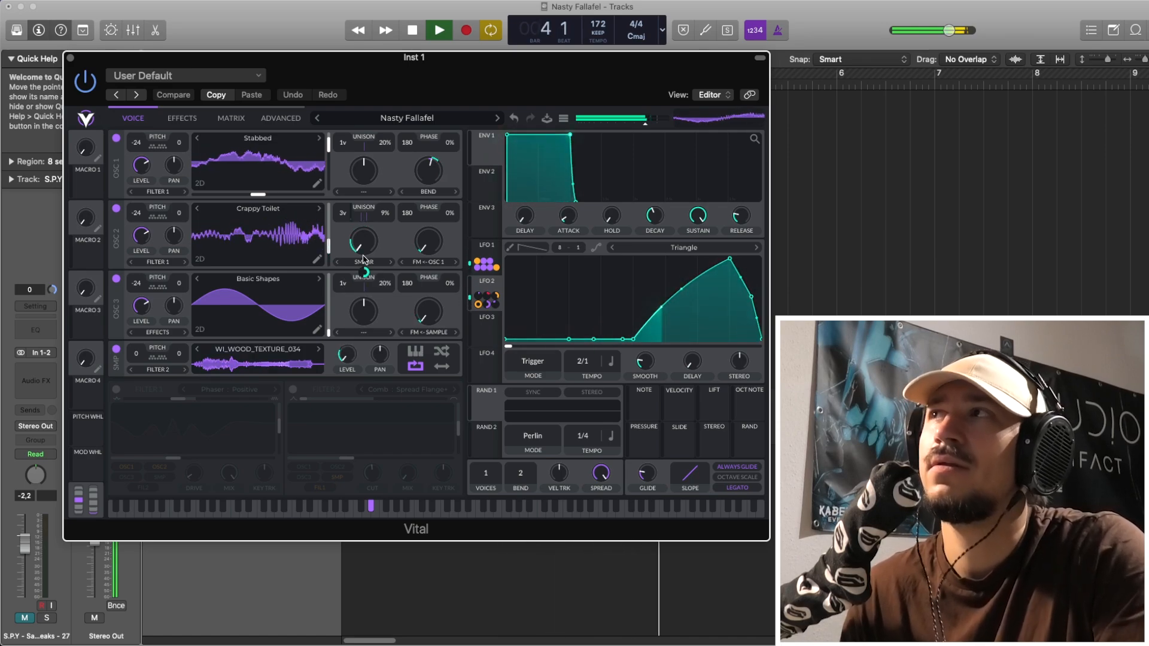
key("space")
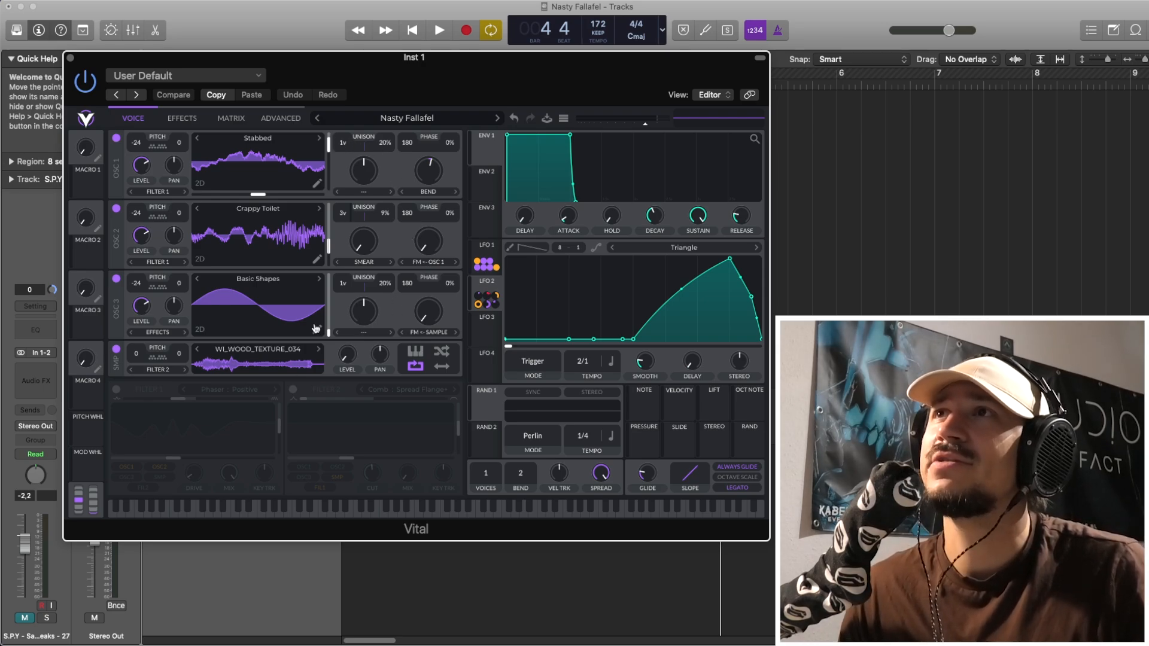
key("space")
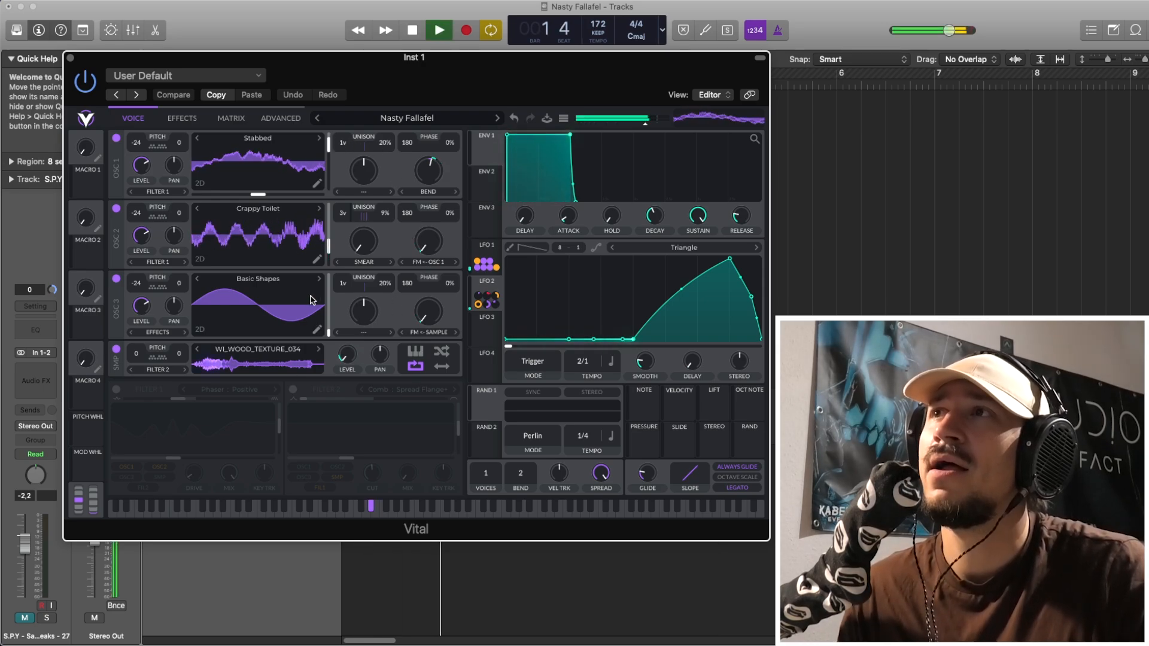
key("space")
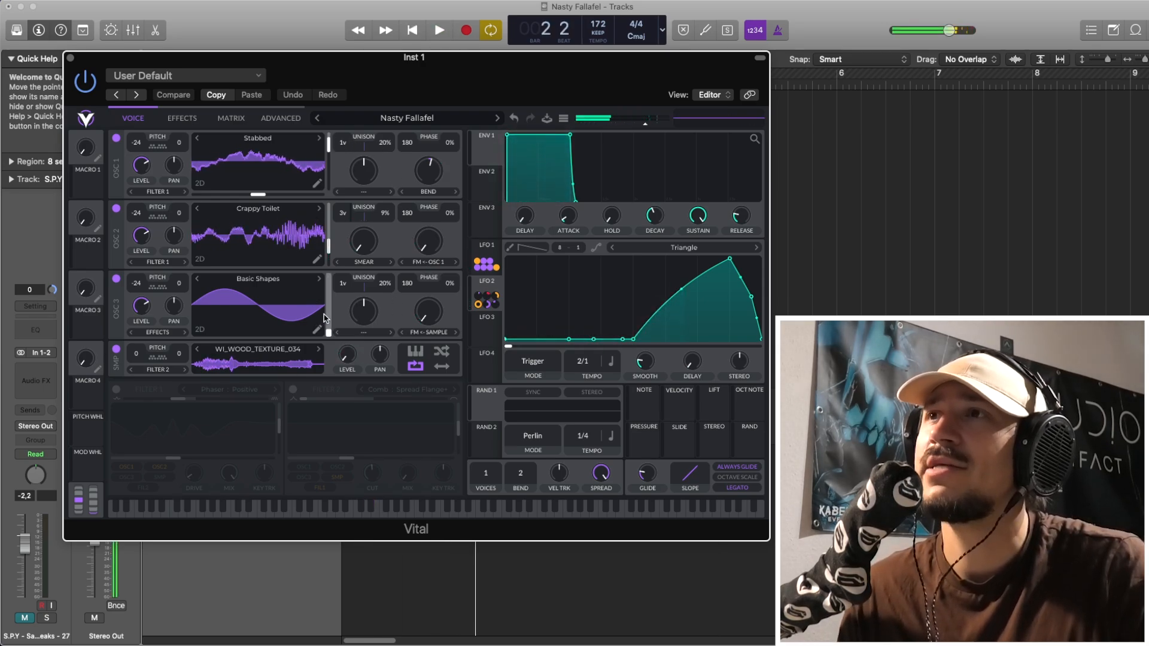
- Switch on filter 1 with its Phaser : Positive type and examine the modulations that LFO 1 and LFO 2 apply to it
left_click(117, 390)
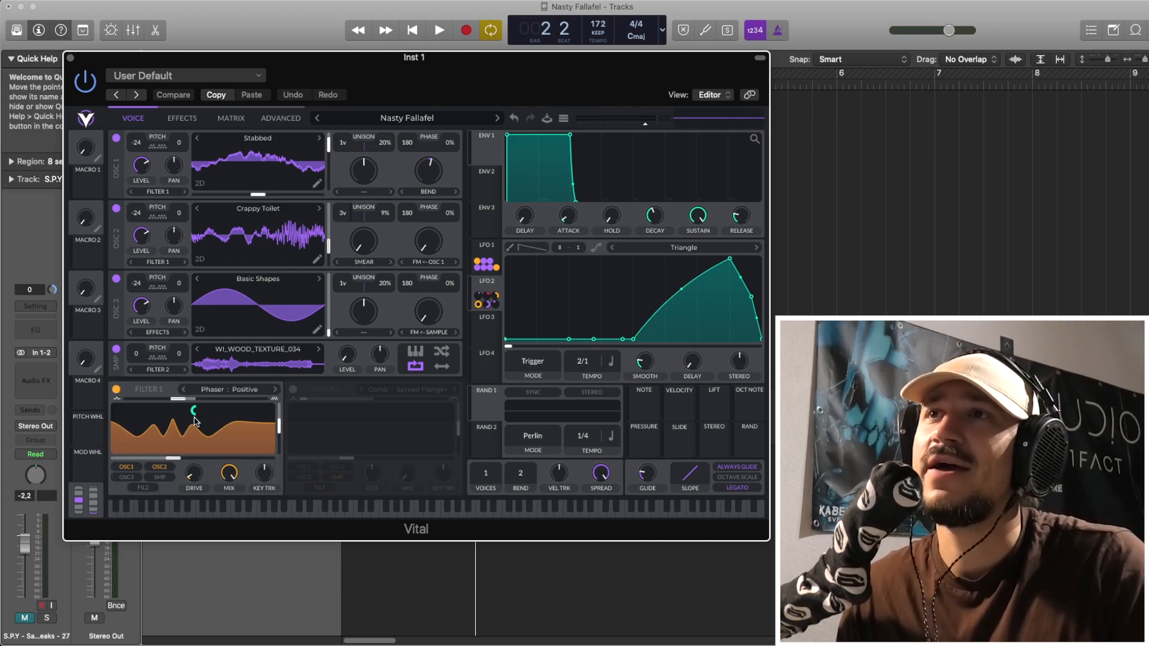
mouse_move(194, 414)
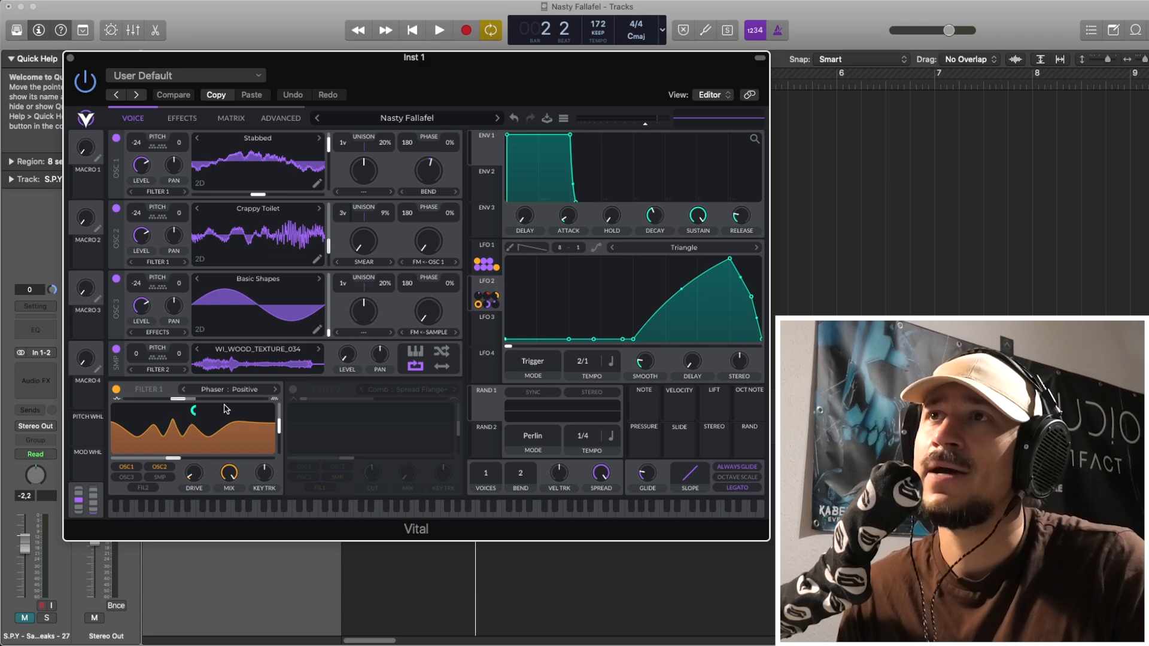
left_click(486, 245)
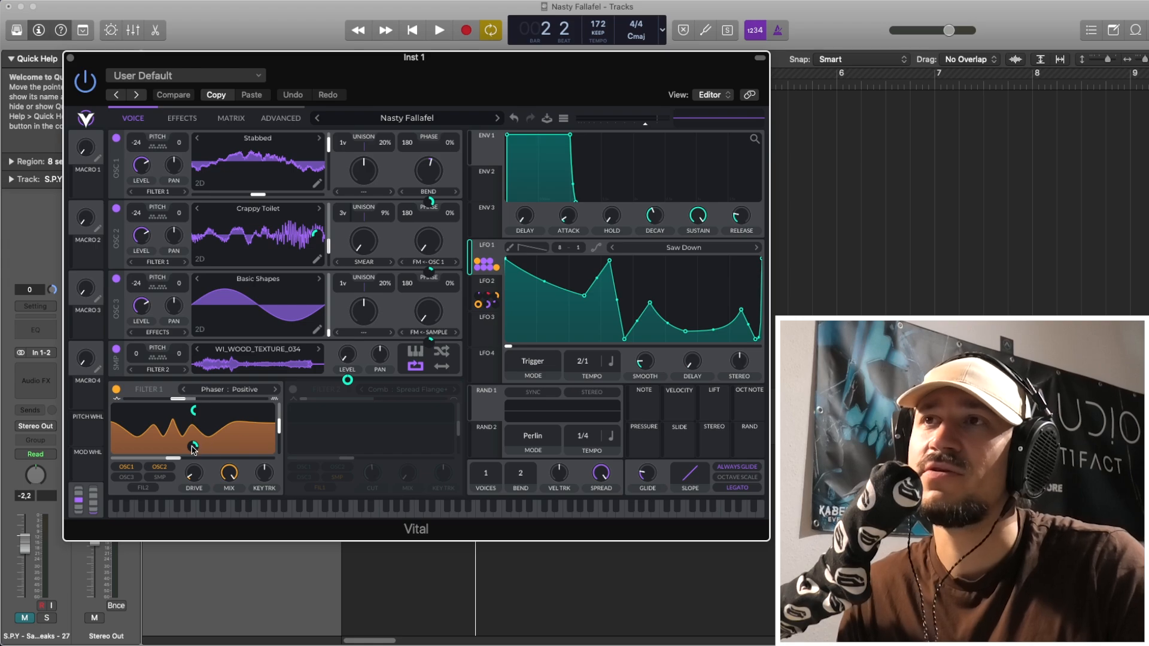
mouse_move(193, 450)
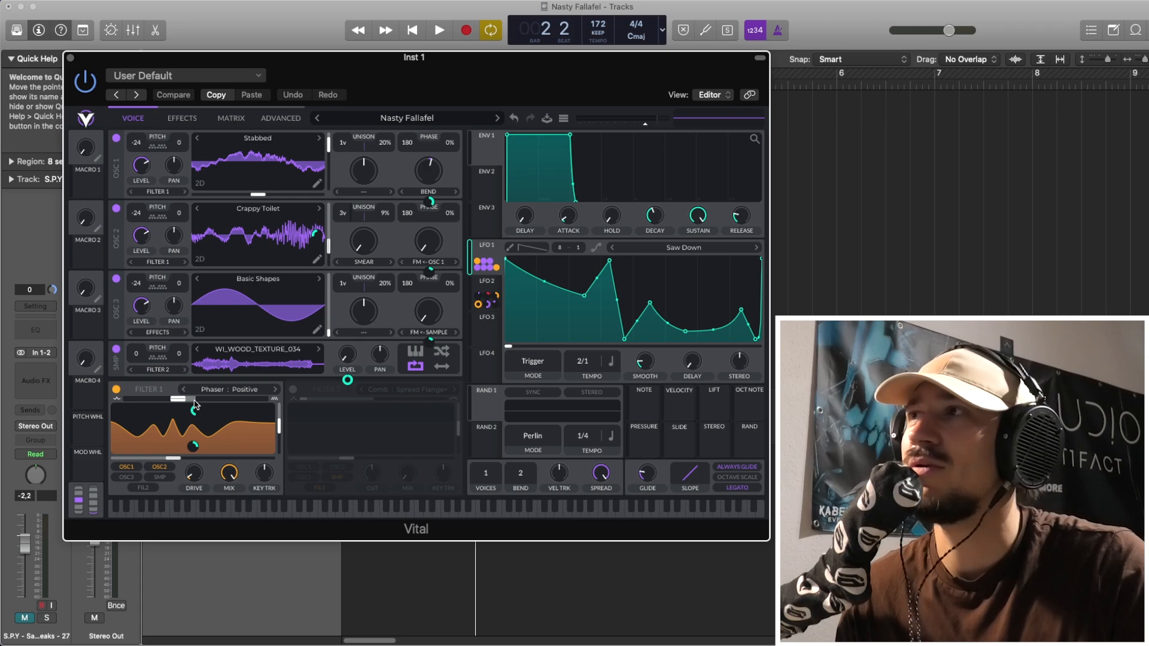
- Audition the bass through filter 1 while following the movement that LFO 1 gives it
key("space")
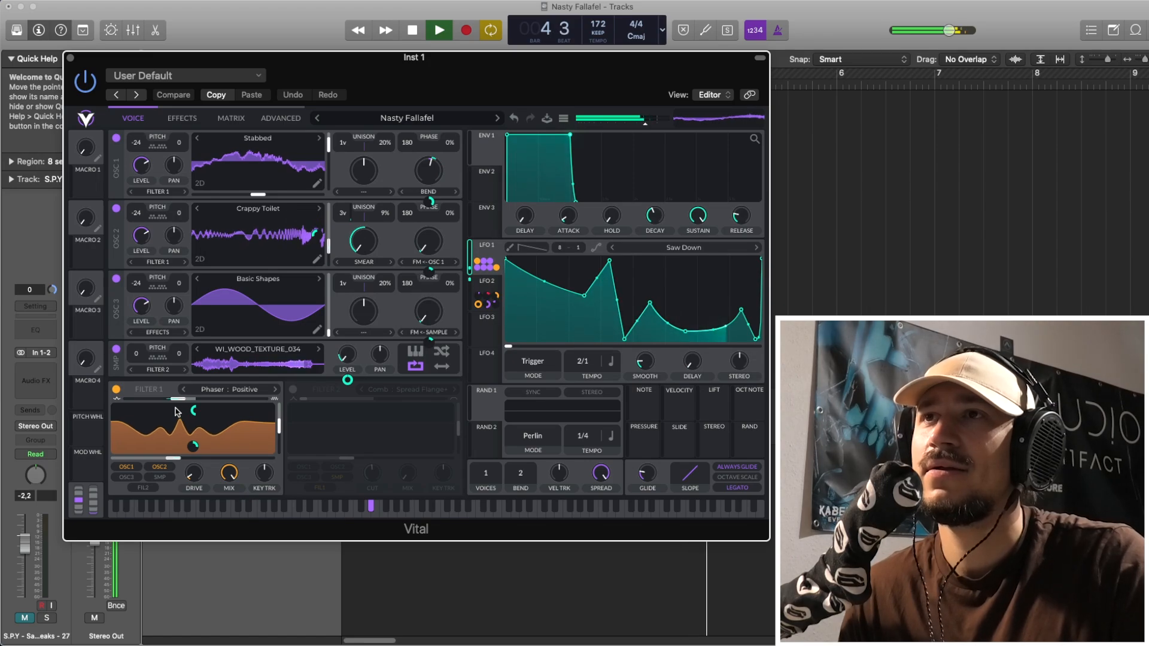
key("space")
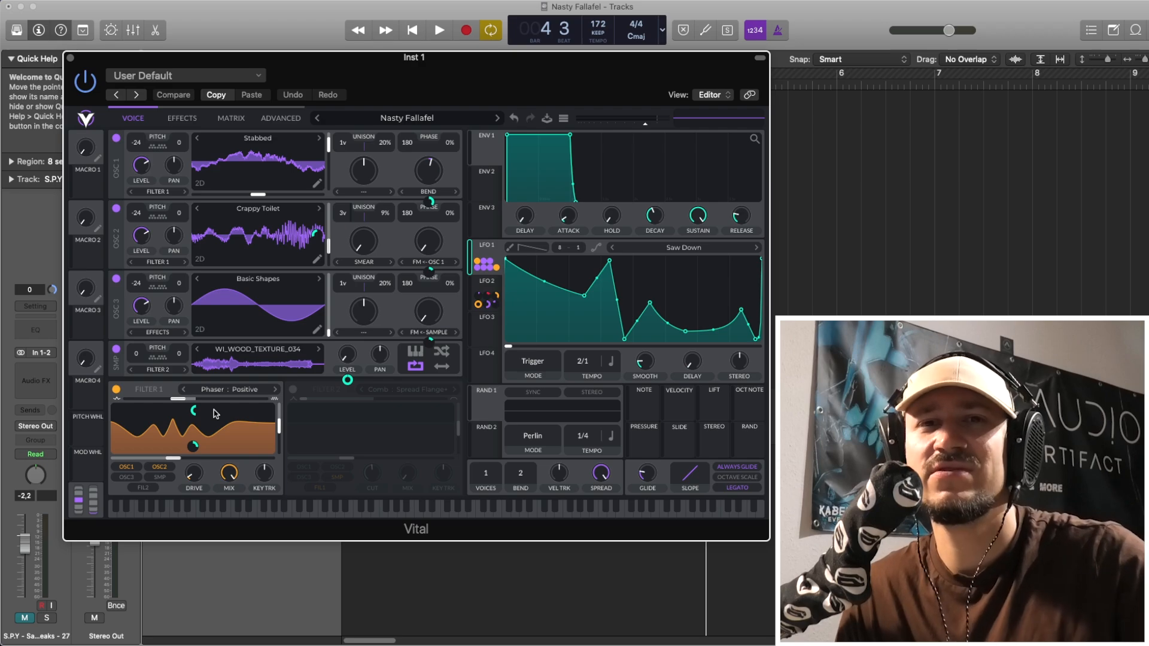
key("space")
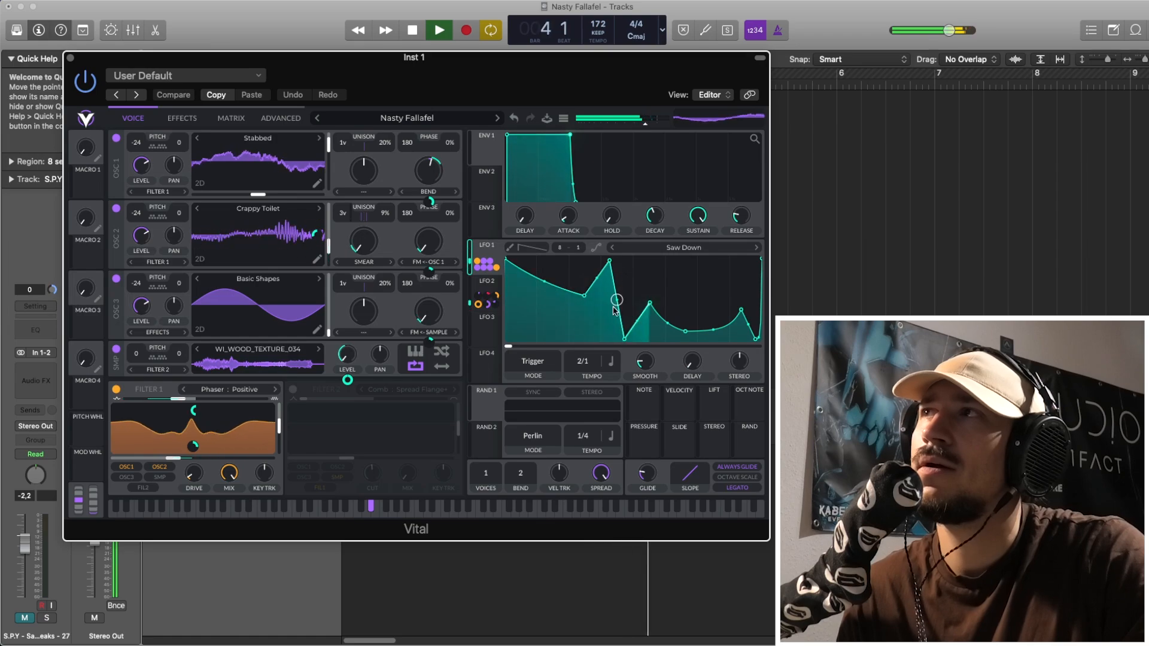
key("space")
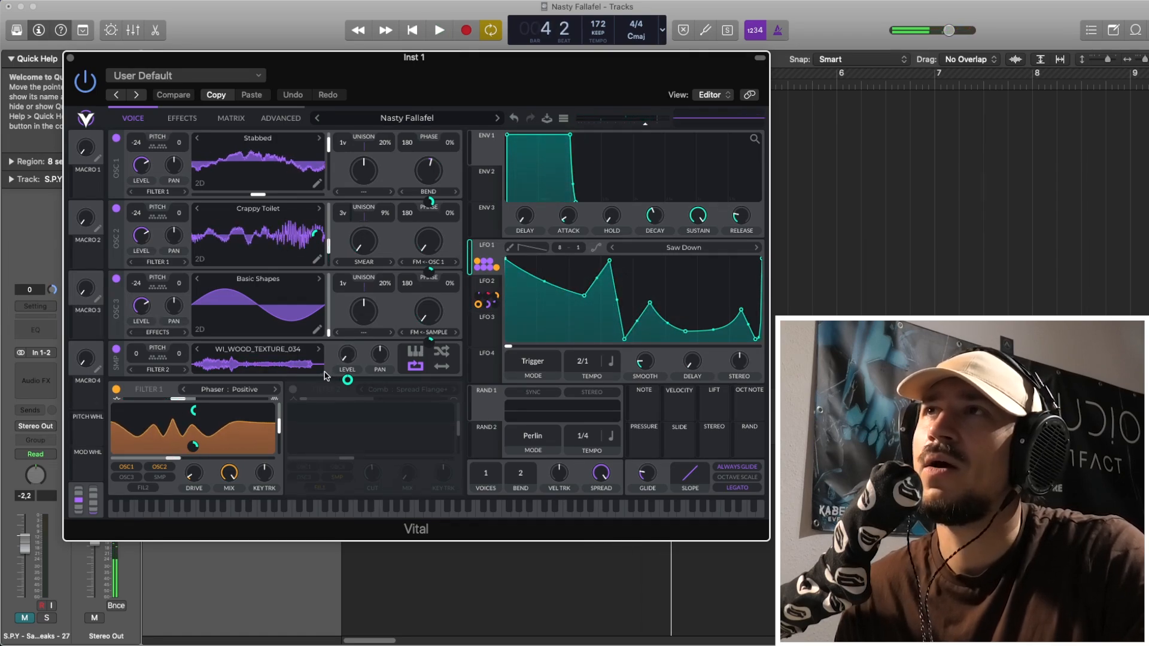
- Switch on filter 2 with its Comb : Spread Flange+ type, show LFO 2, and audition the sound
left_click(293, 390)
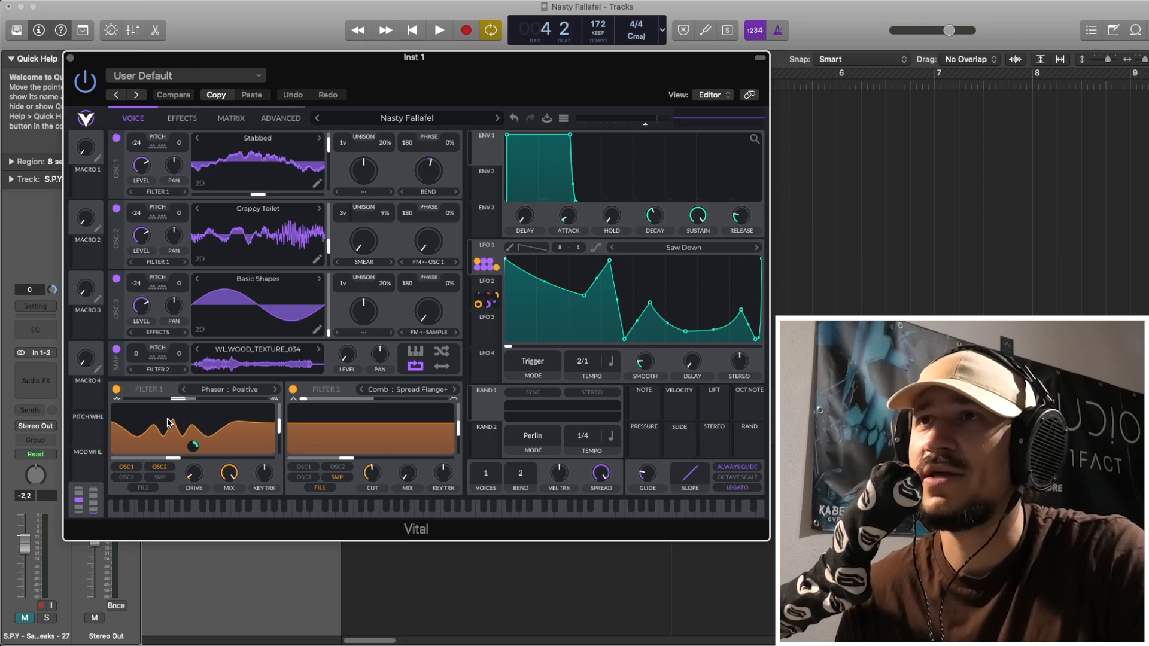
left_click(322, 489)
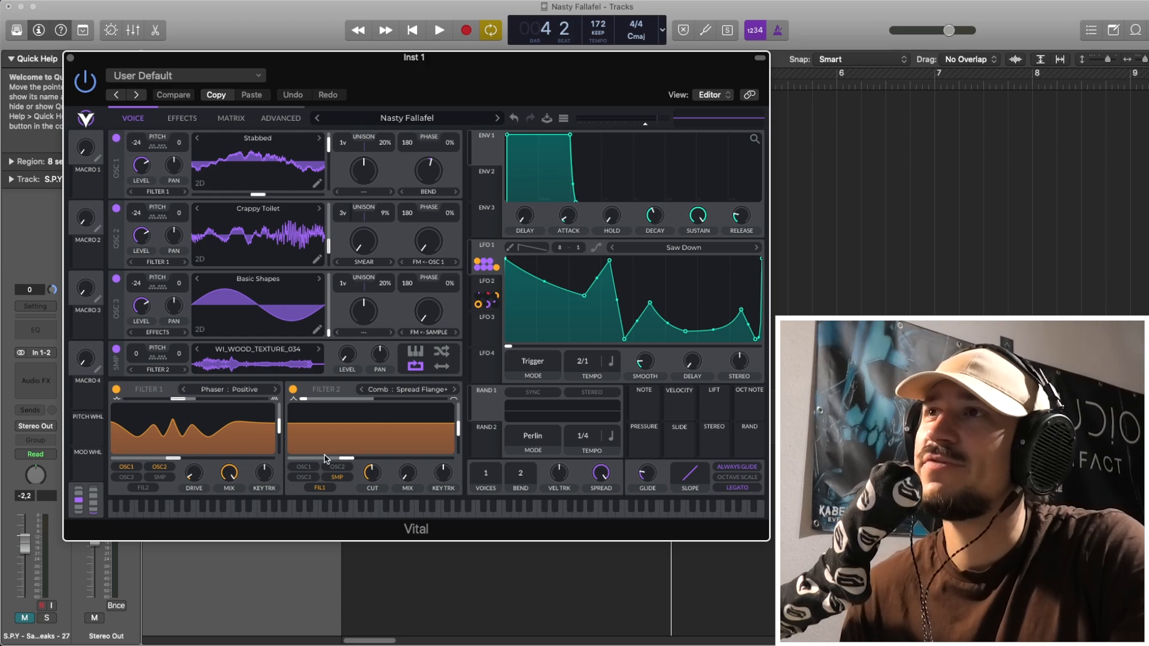
left_click(488, 285)
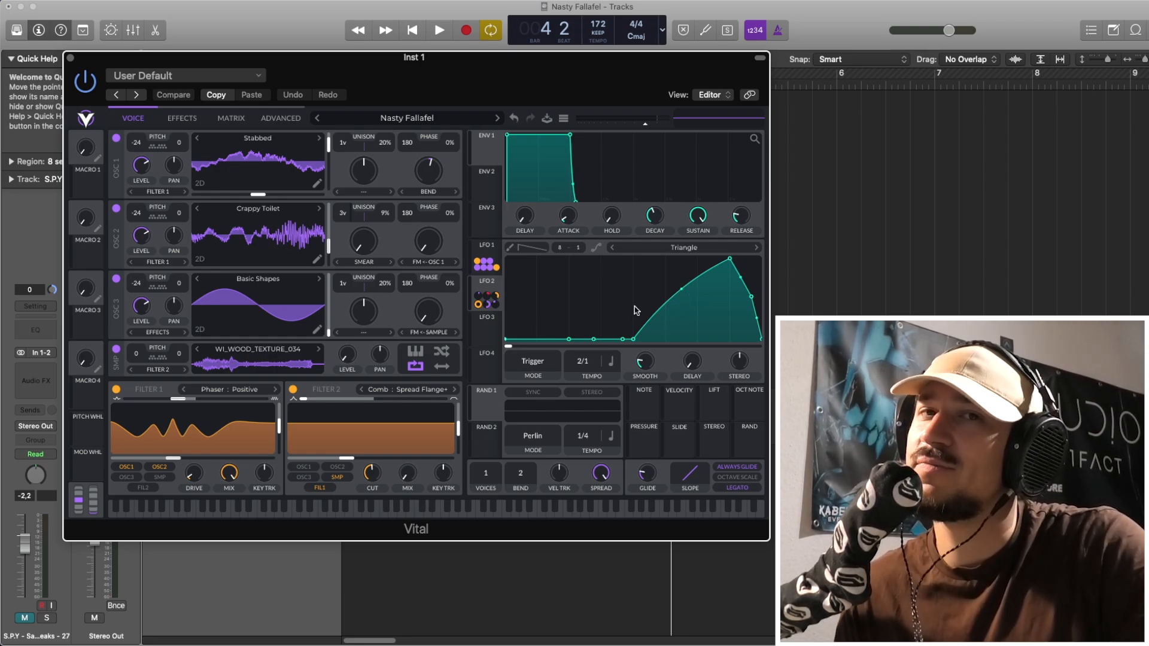
key("space")
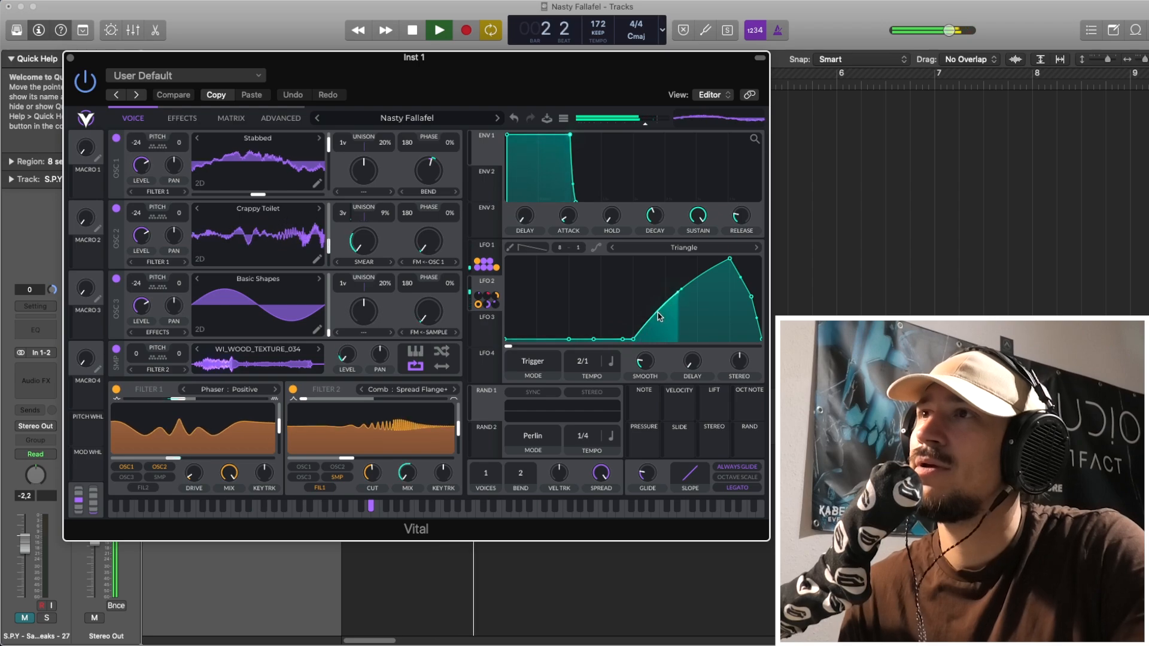
key("space")
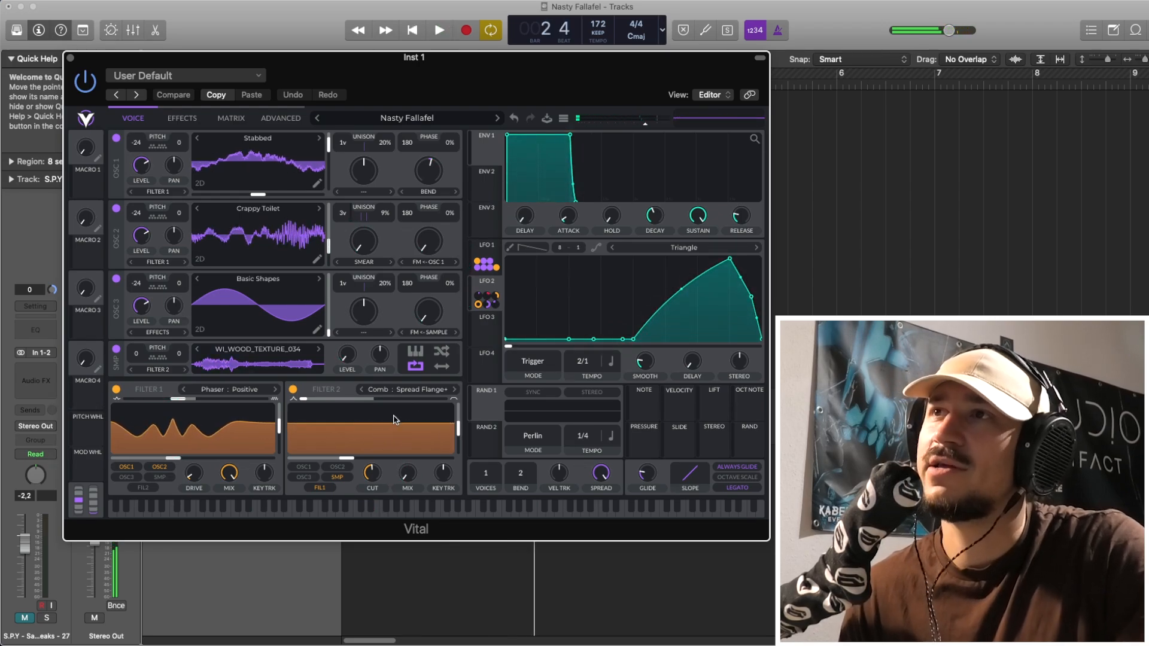
- Compare the playing sound with filter 2 bypassed and active, leaving the filter switched on
key("space")
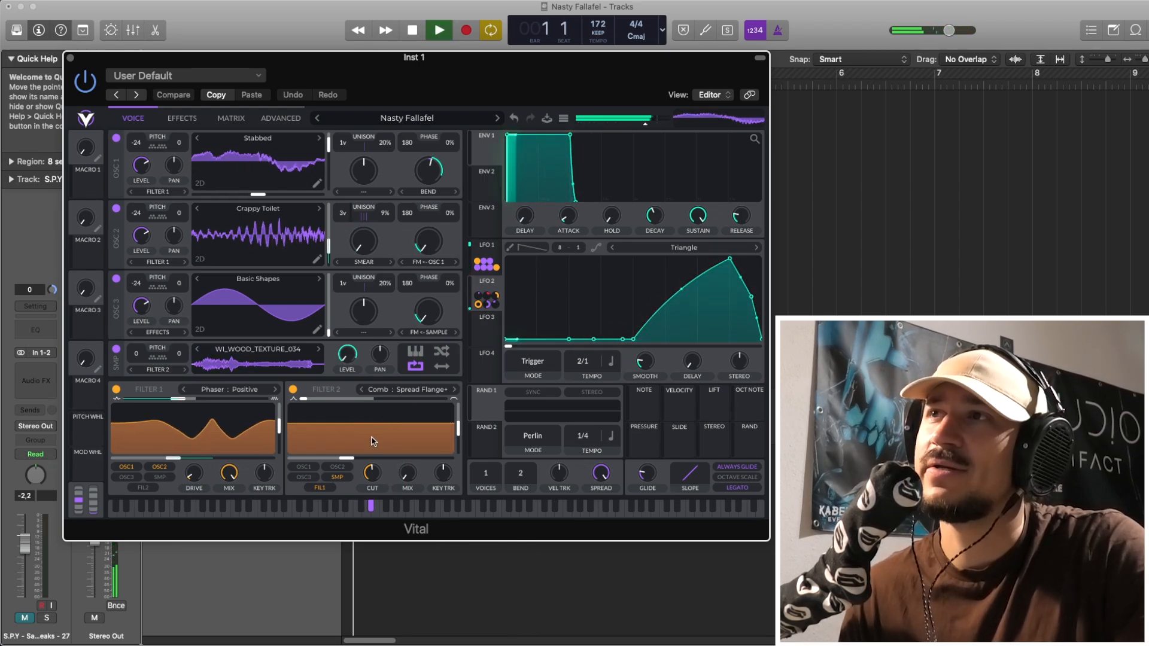
left_click(294, 391)
left_click(294, 390)
key("space")
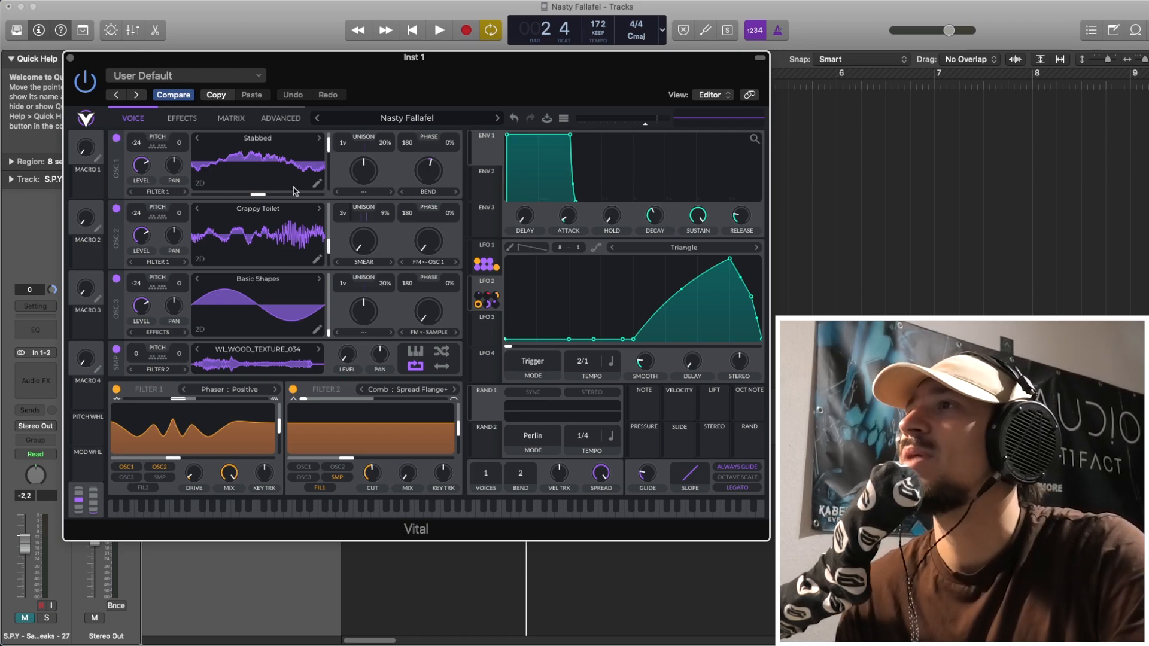
key("space")
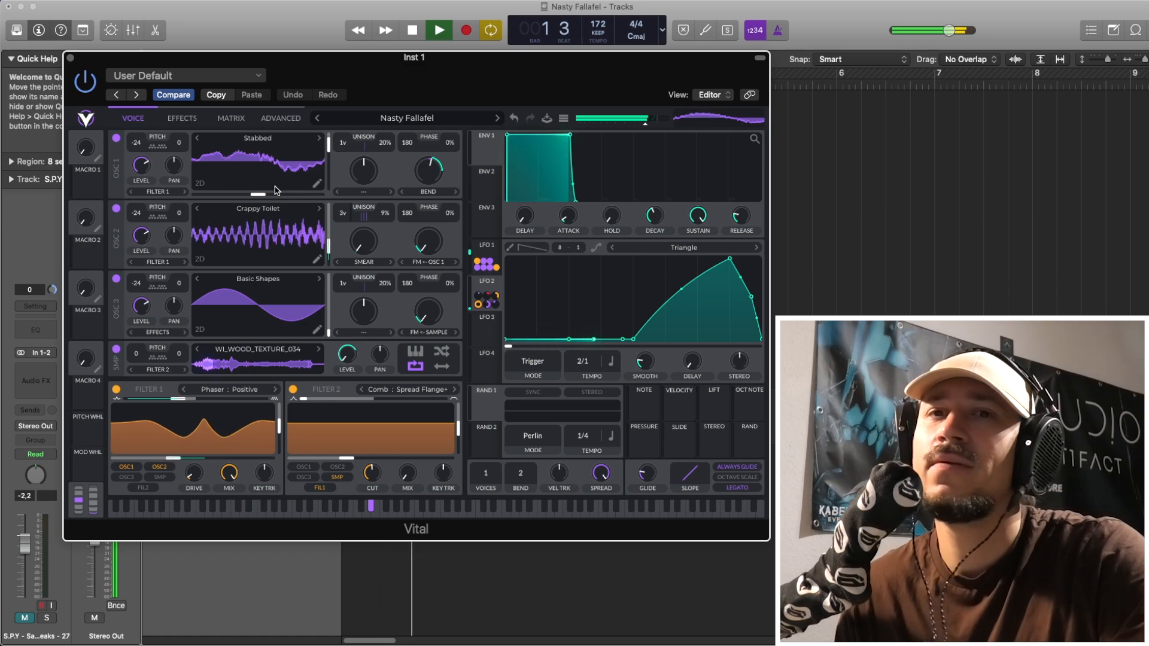
- Switch on the Sine Fold distortion effect, examine LFO 2's modulation of its drive, and audition the result
left_click(182, 118)
key("space")
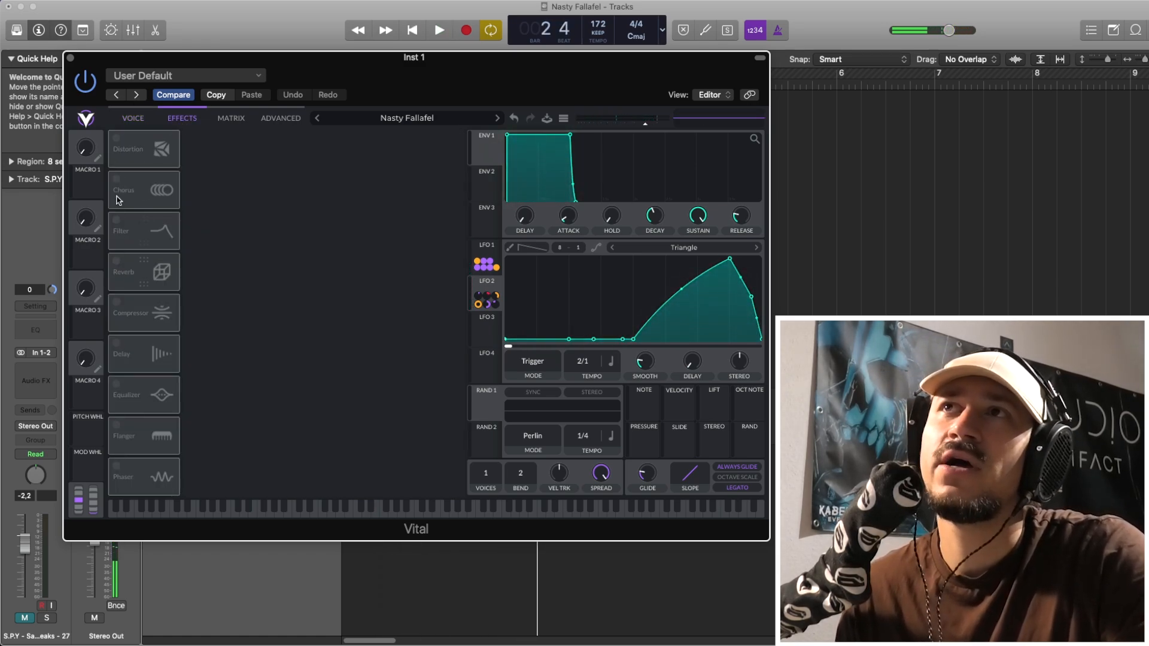
left_click(117, 137)
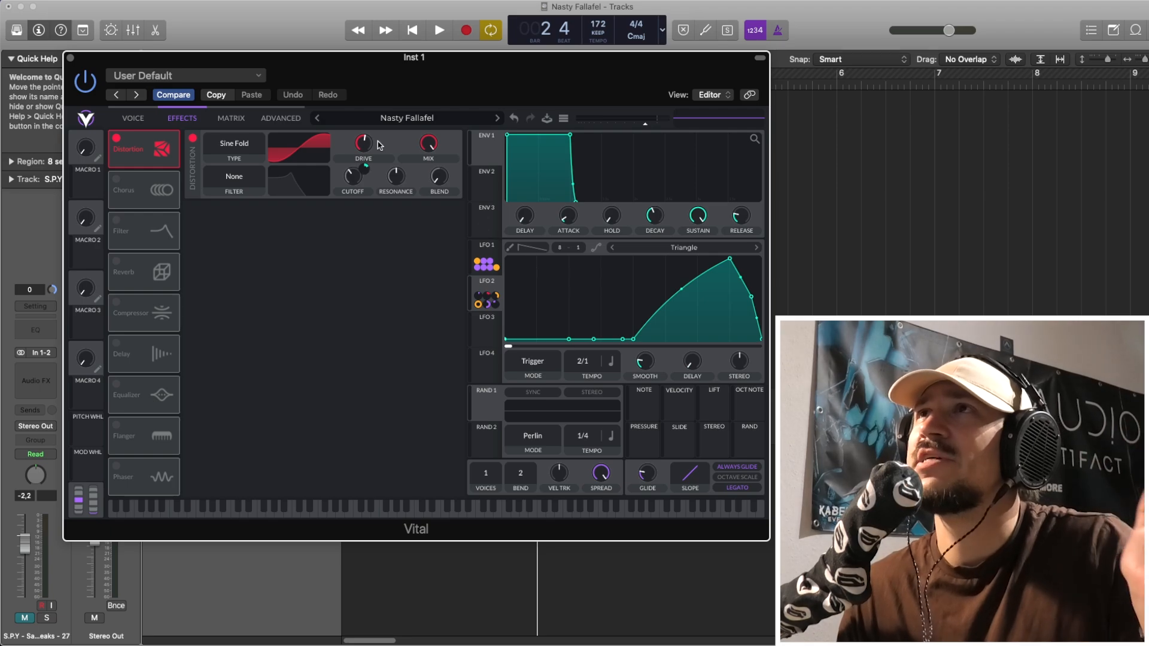
left_click(363, 142)
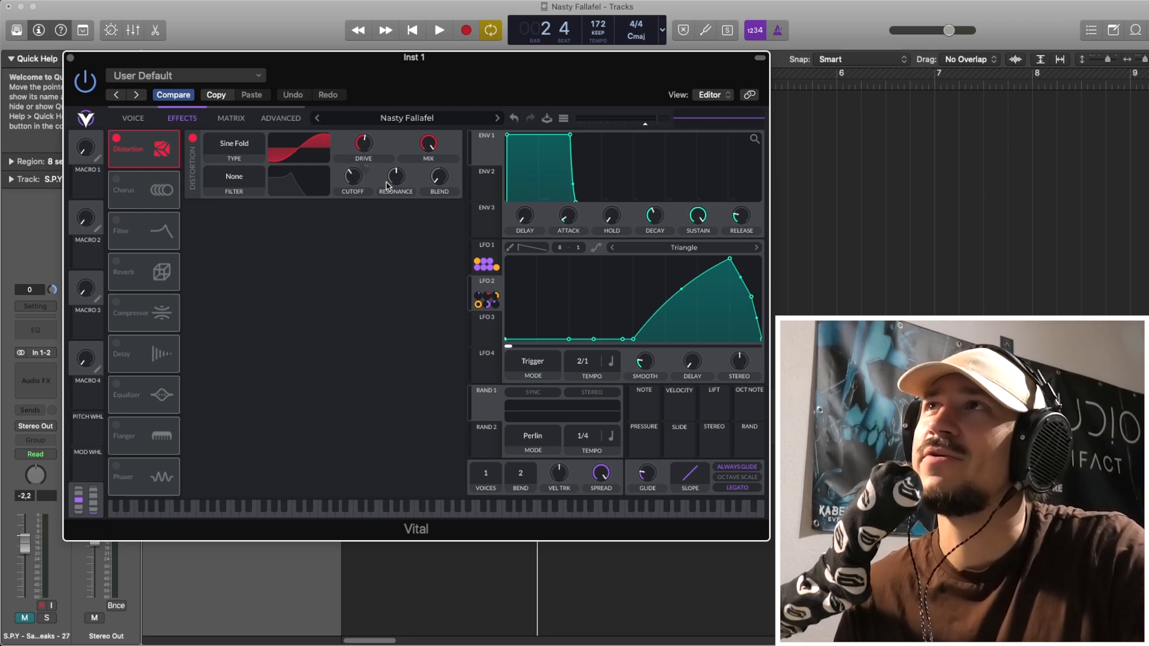
left_click_drag(497, 288, 366, 171)
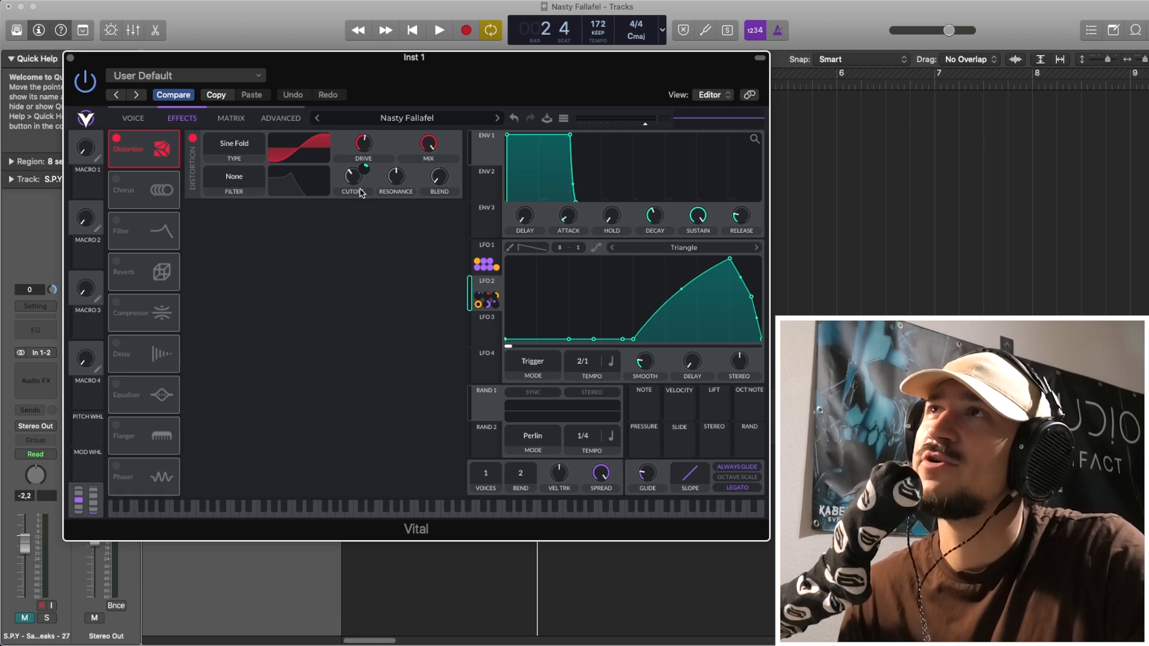
key("space")
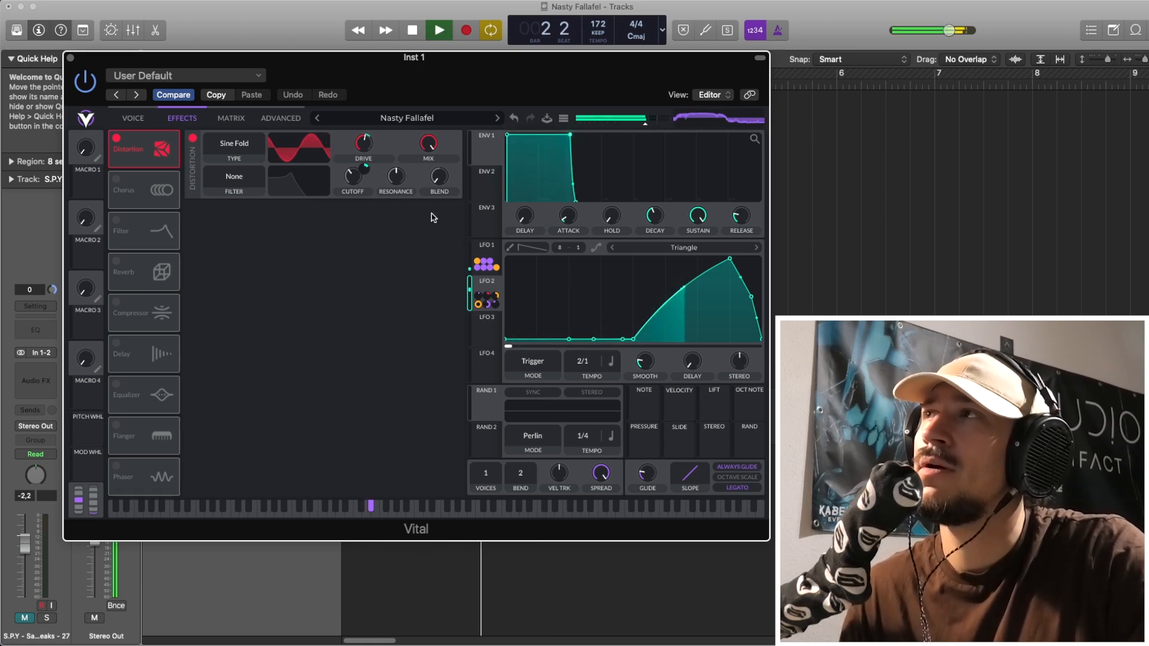
mouse_move(362, 170)
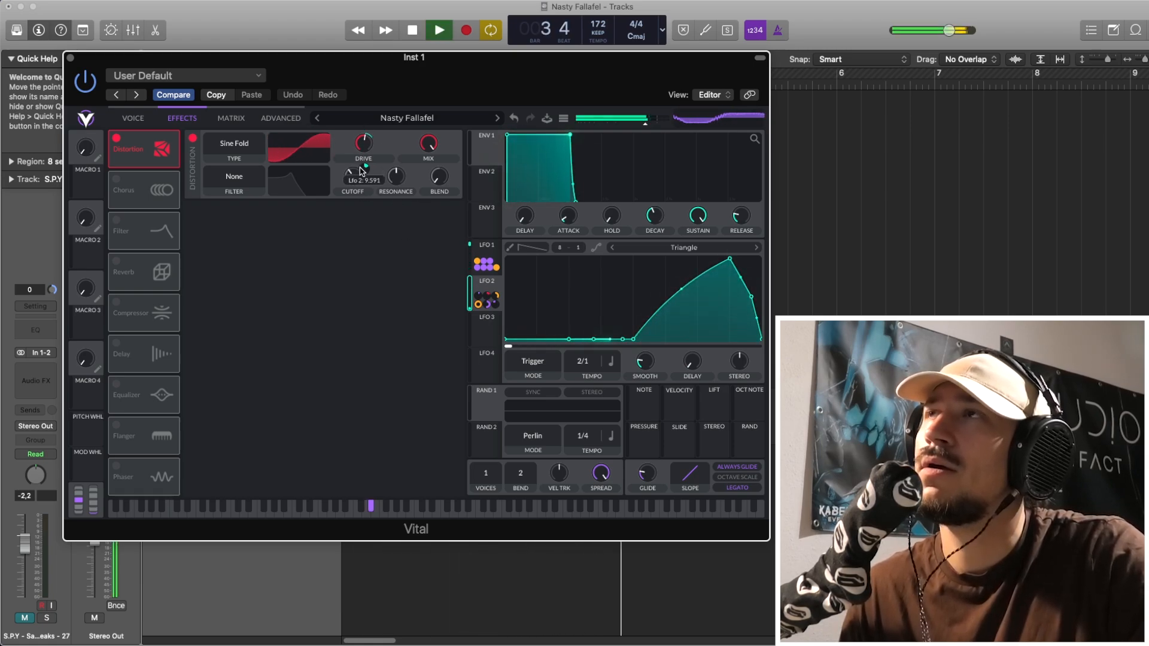
key("space")
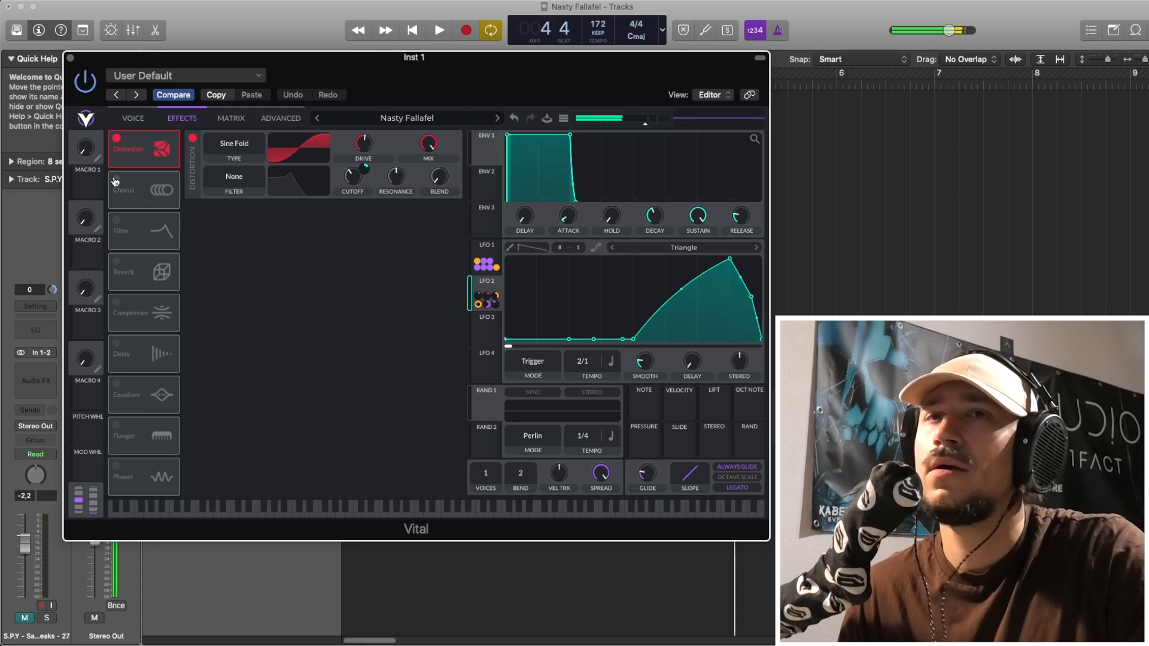
- Switch on the 16-voice chorus effect, review the oscillator and filter settings again, and audition the result
left_click(116, 178)
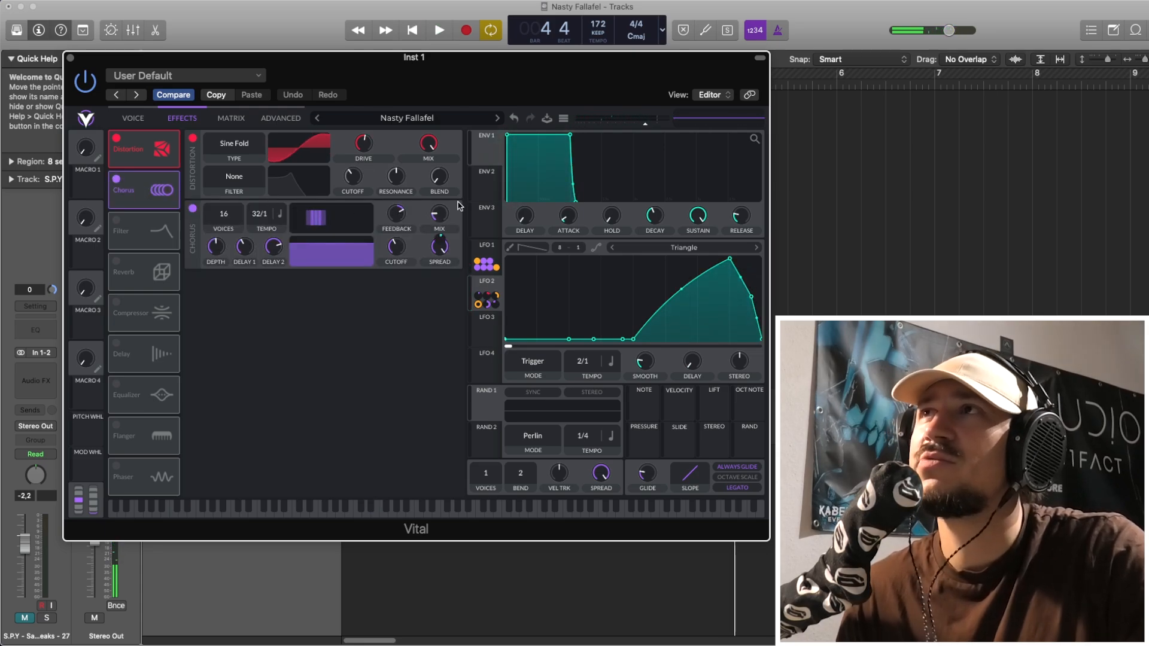
mouse_move(443, 241)
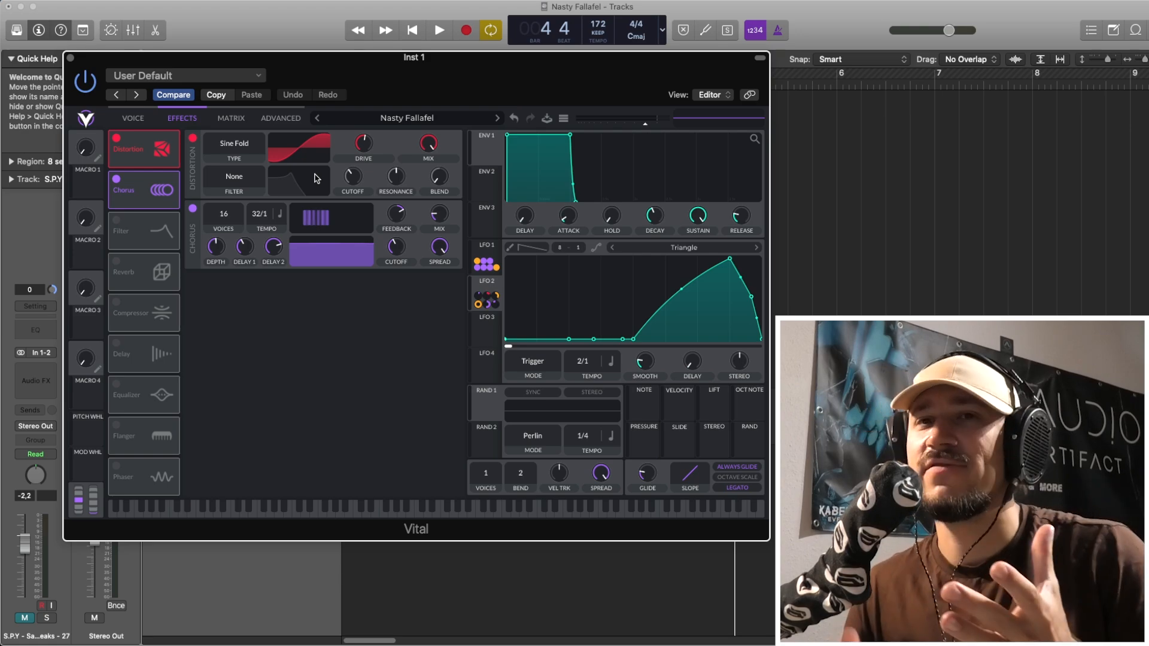
left_click(128, 118)
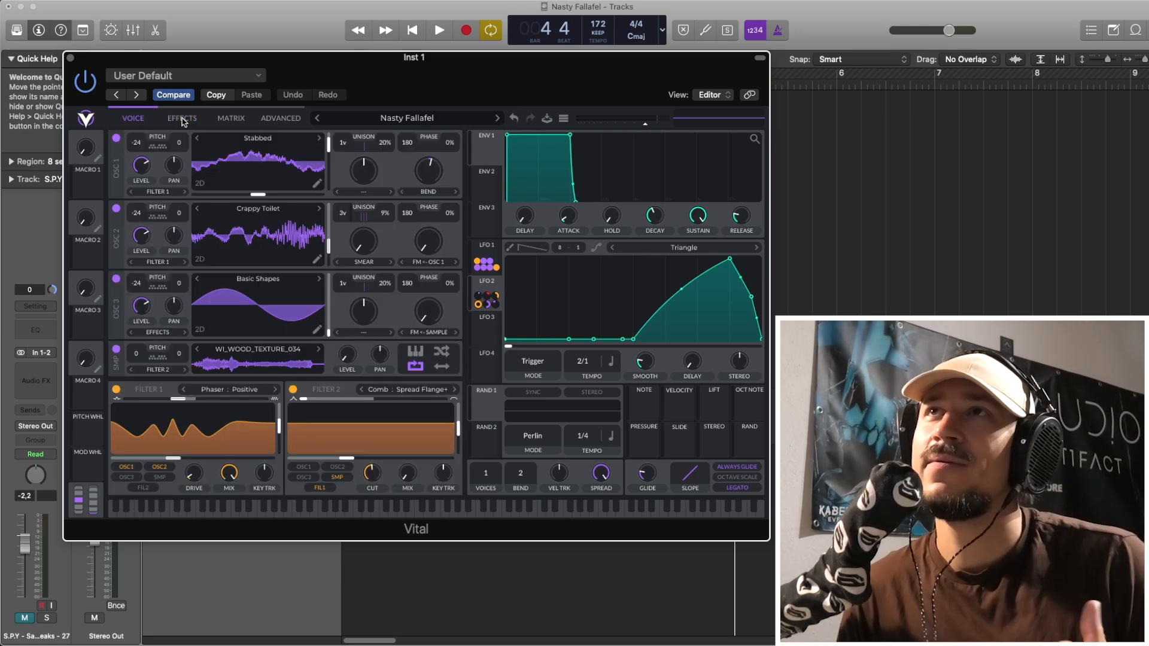
left_click(183, 119)
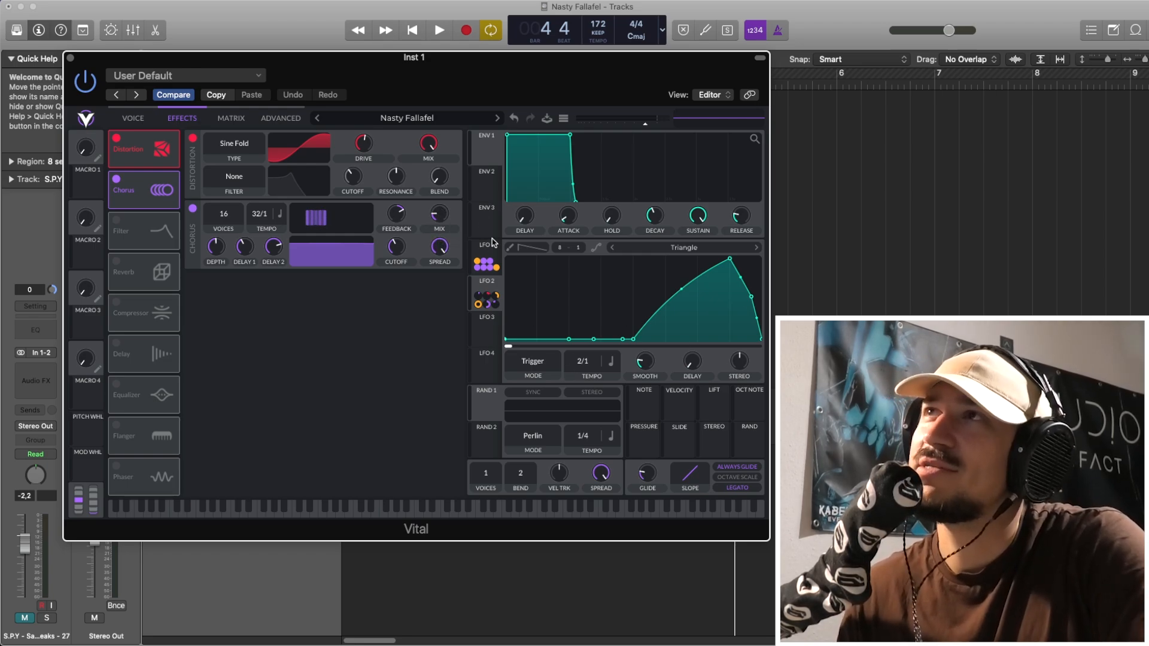
key("space")
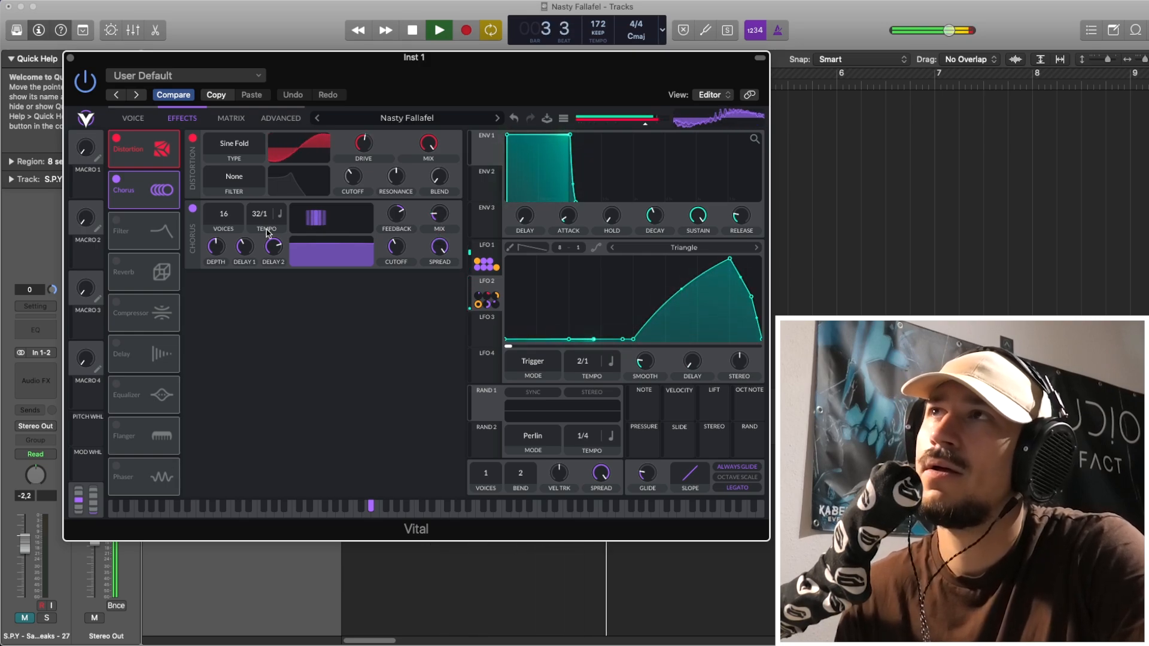
key("space")
- Switch on the Phaser : Negative filter effect, check the modulation on its mix, and audition the sound
left_click(128, 228)
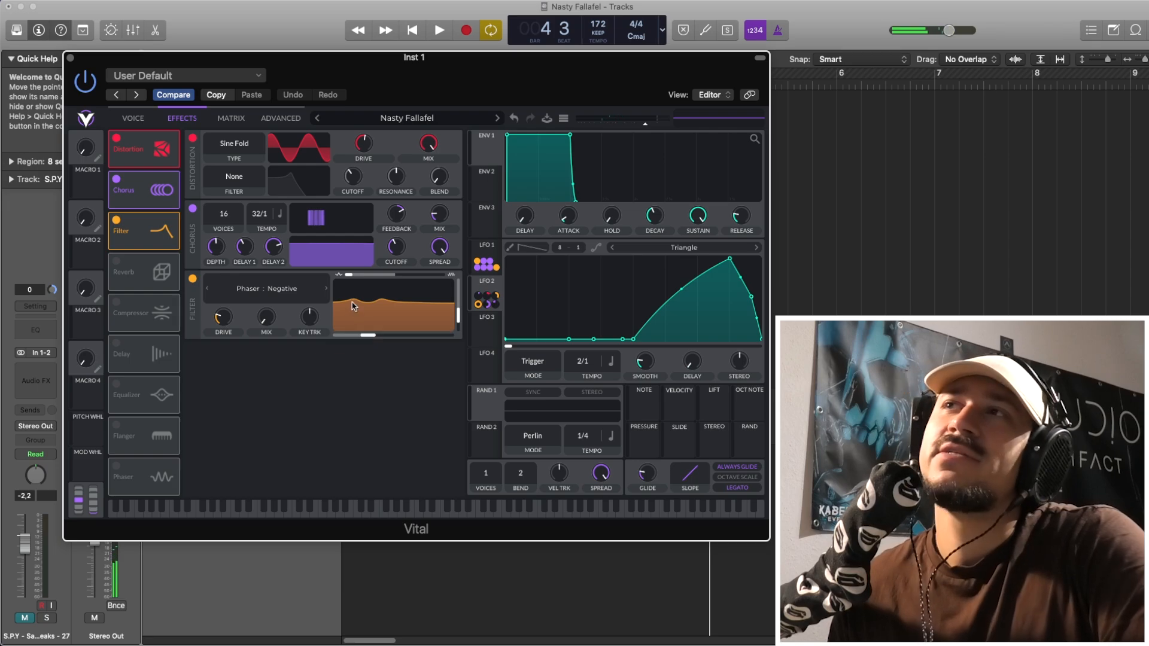
mouse_move(271, 341)
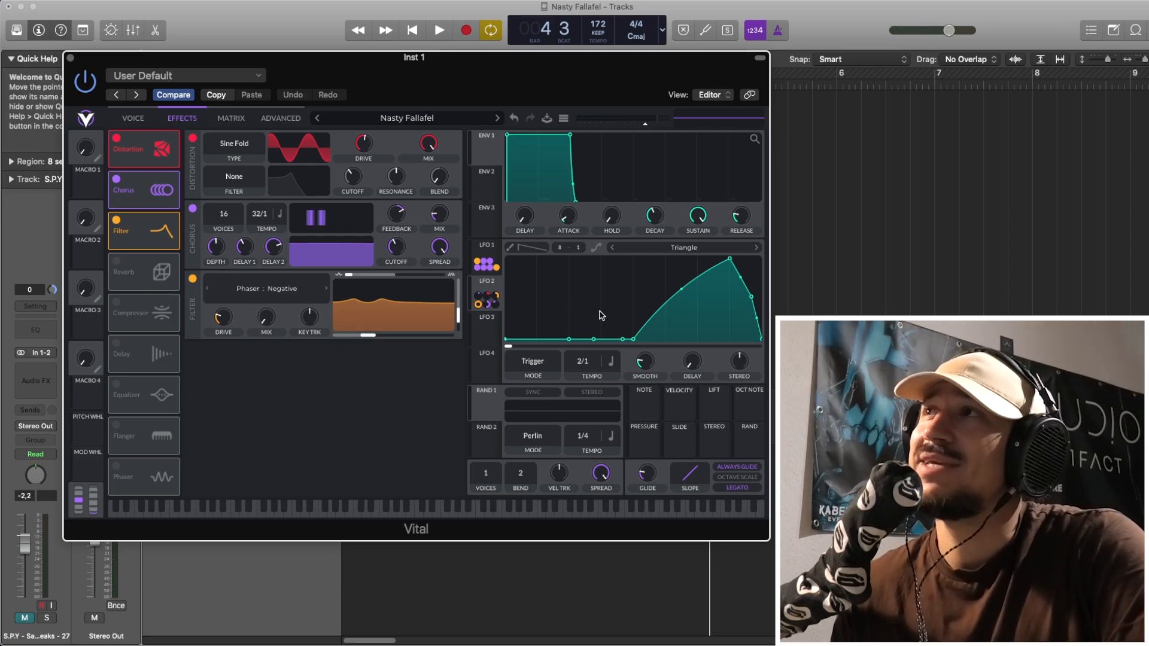
key("space")
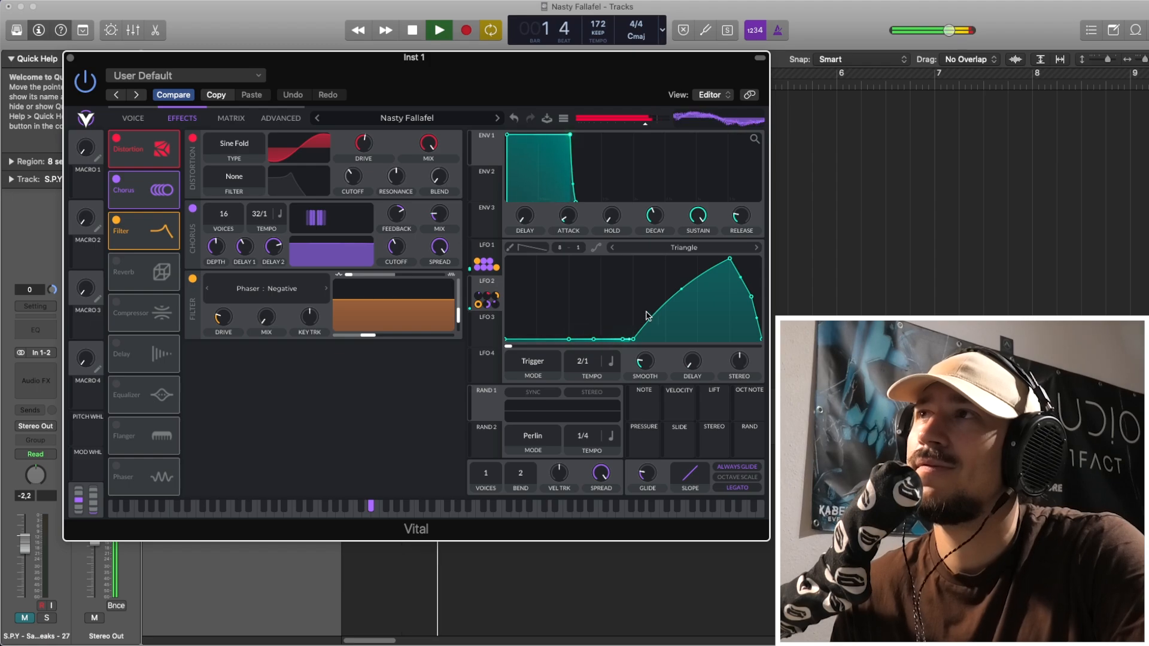
key("space")
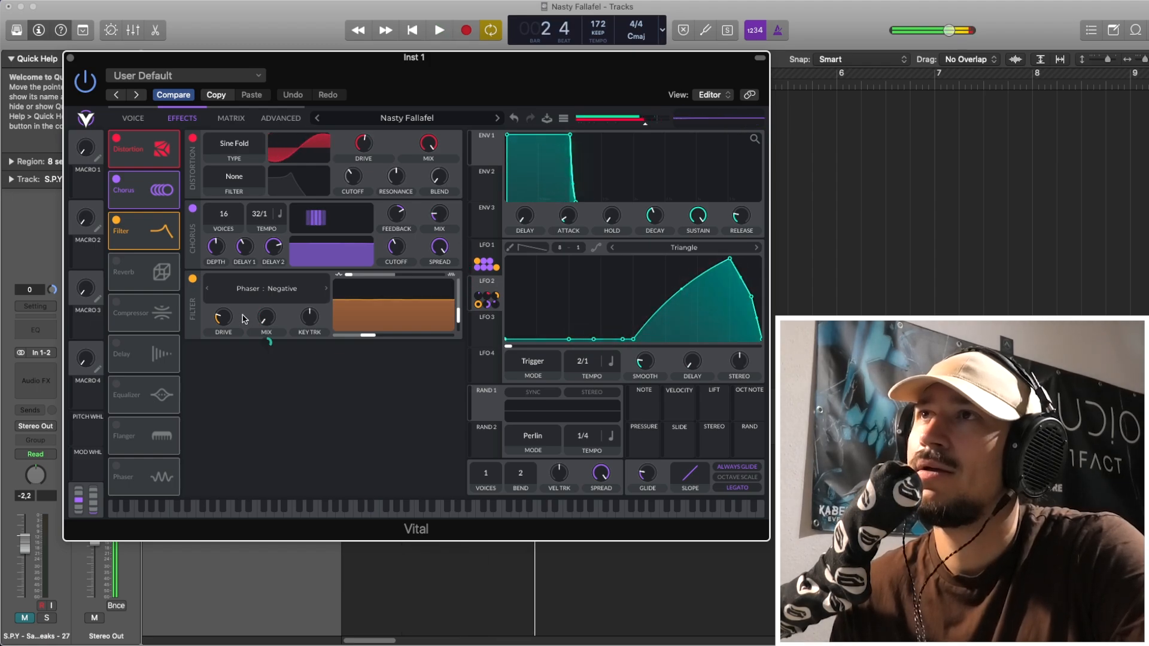
- Switch on the reverb effect, leave the multiband compressor off after briefly enabling it, and audition the complete patch
left_click(116, 261)
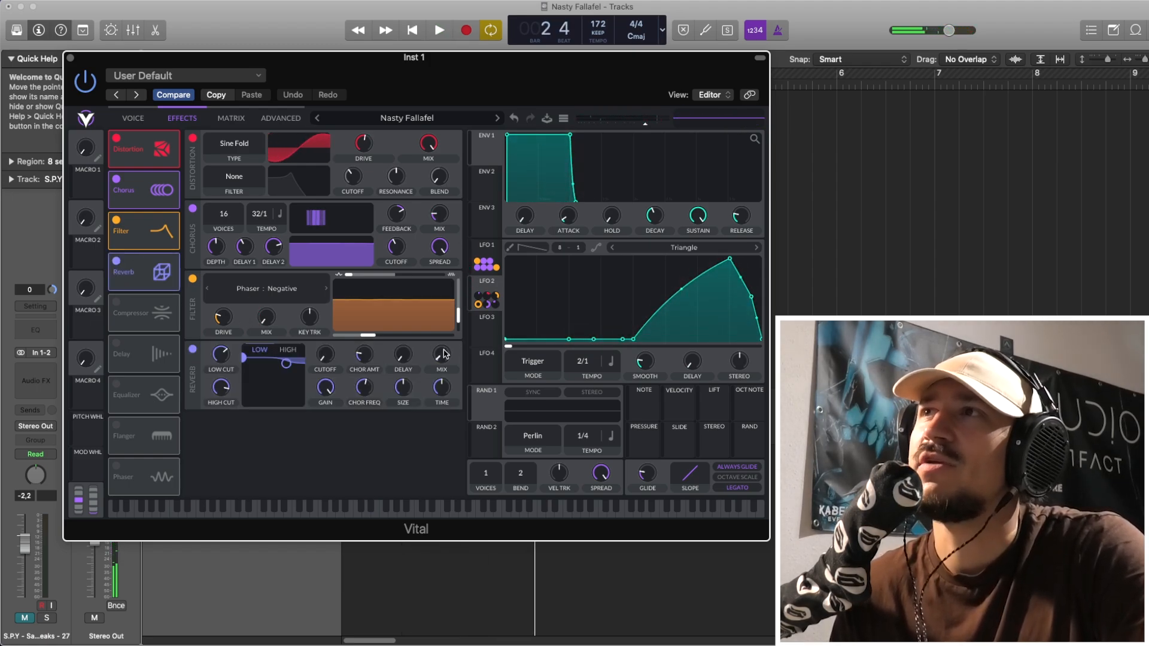
left_click(117, 303)
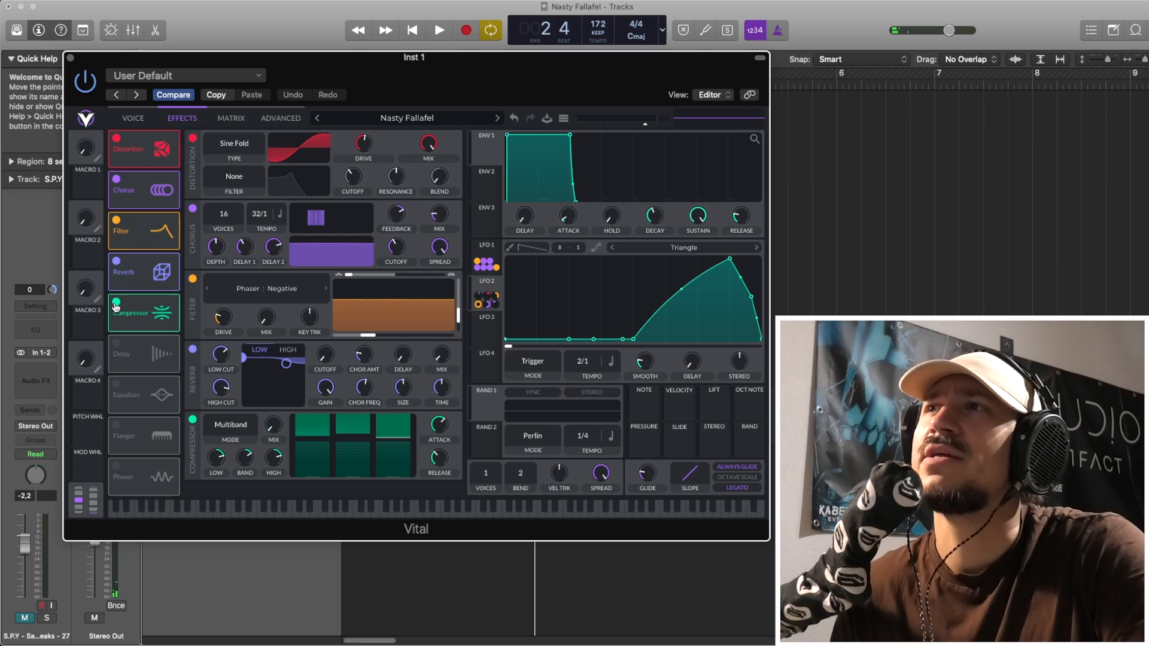
left_click(116, 303)
key("space")
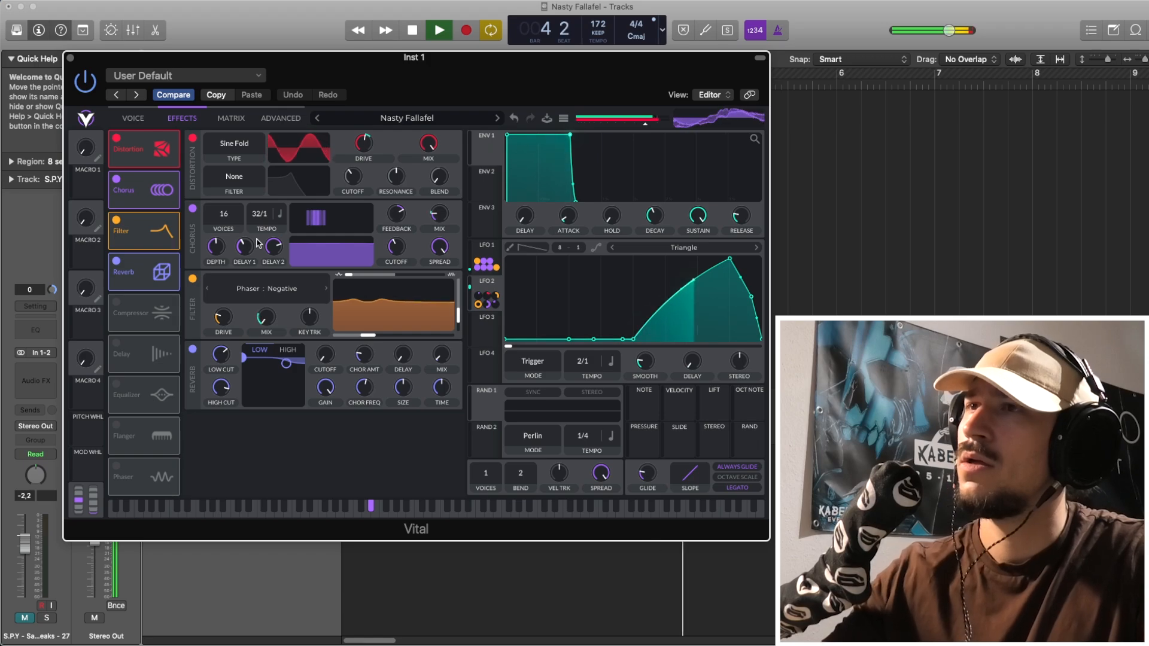
key("space")
key("space")
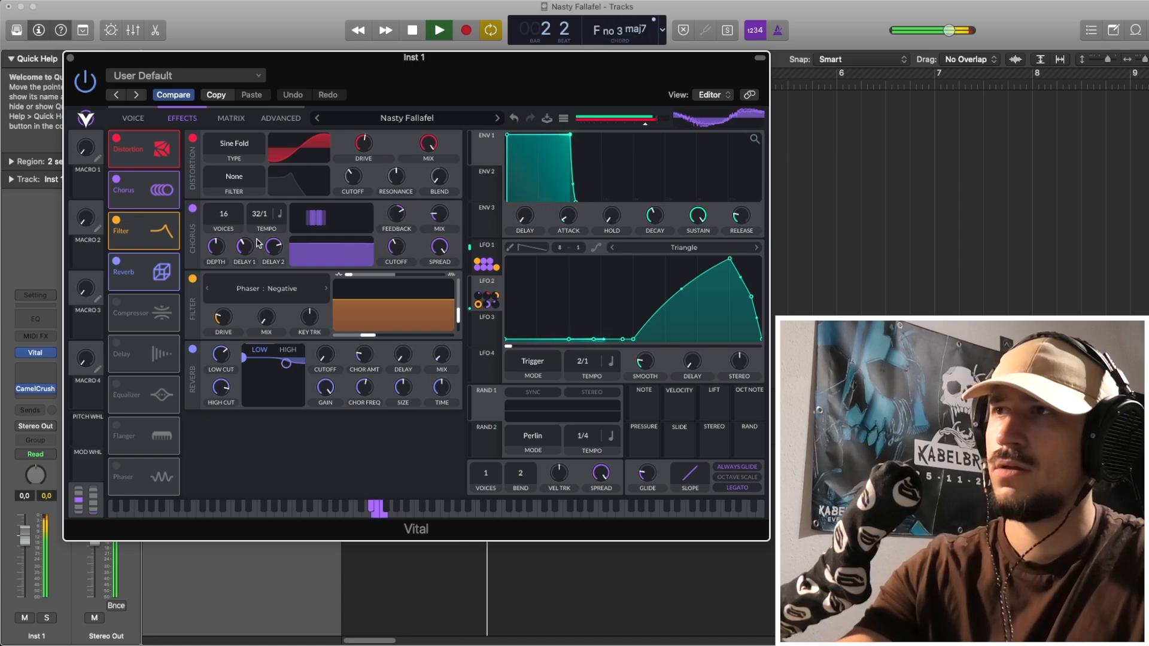
key("space")
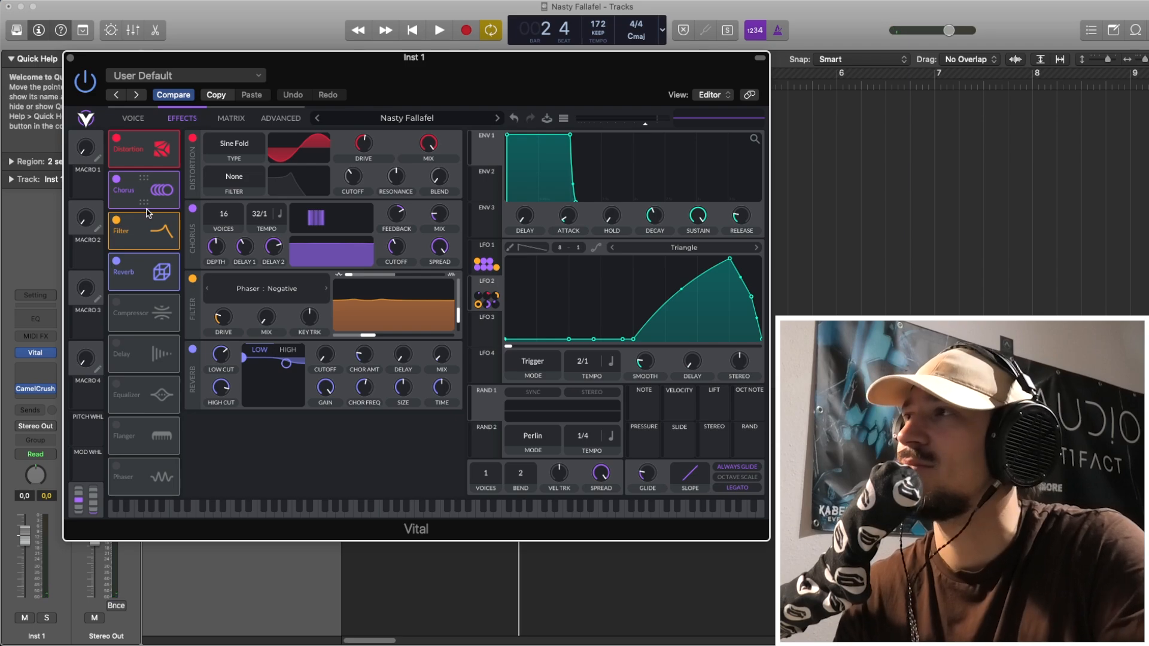
- Close the synth window and view the Inst 1 region's notes in the Piano Roll
left_click(70, 57)
double_click(468, 239)
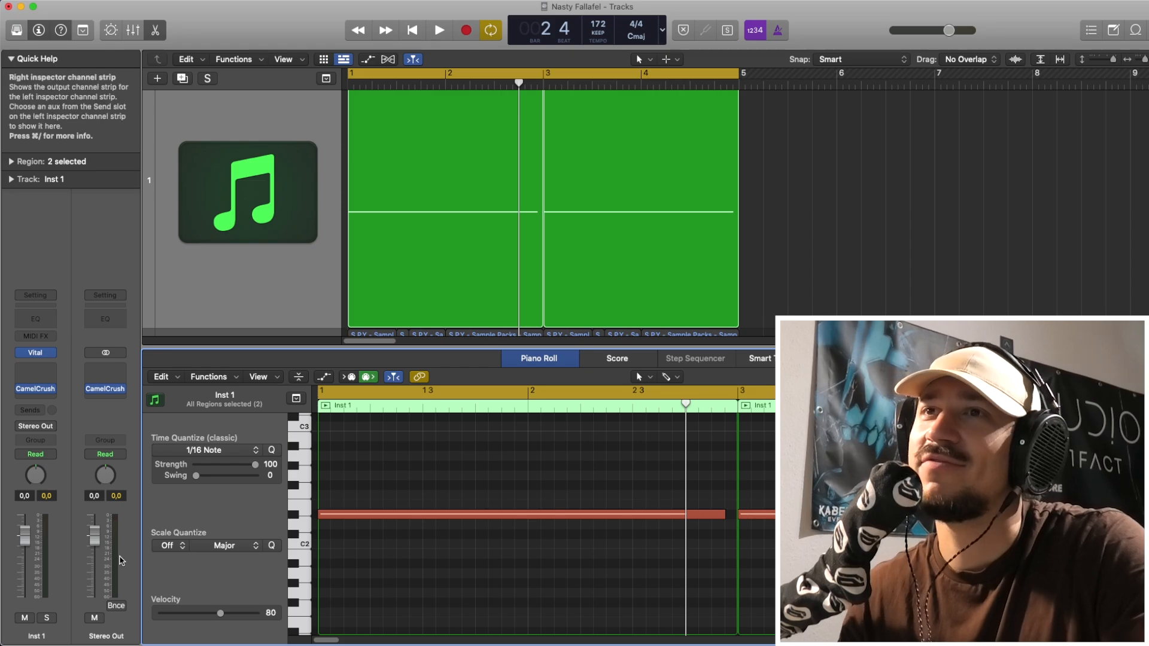
left_click(534, 366)
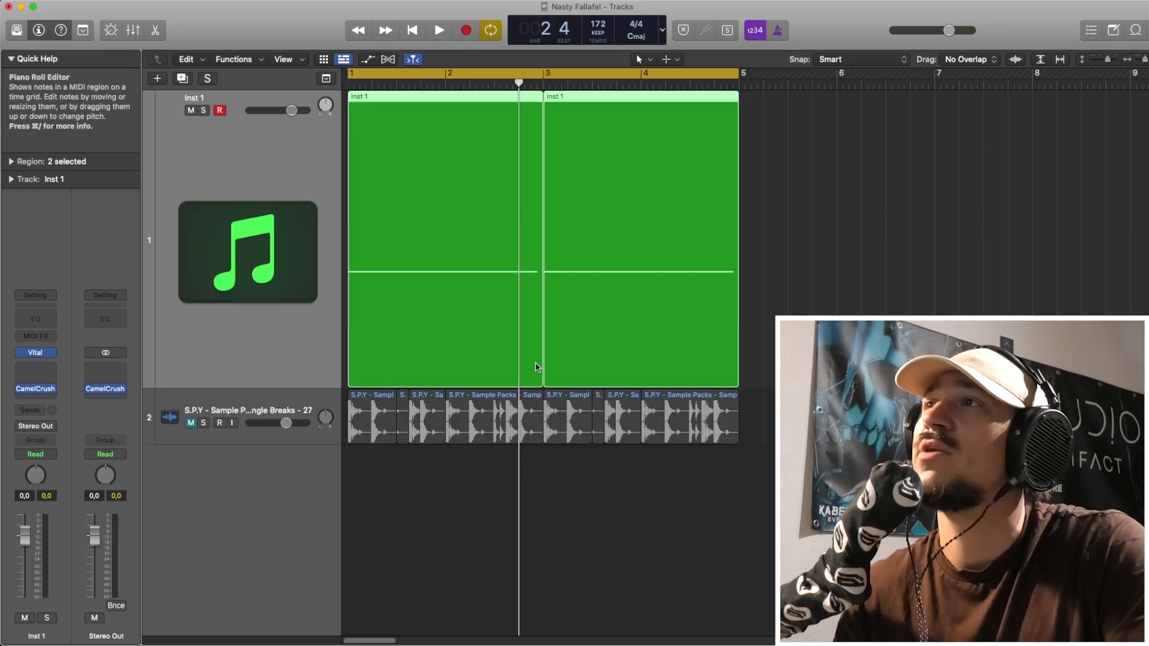
- Reopen the Vital synth on the Inst 1 track, review its effects and voice settings, and close it
left_click(39, 354)
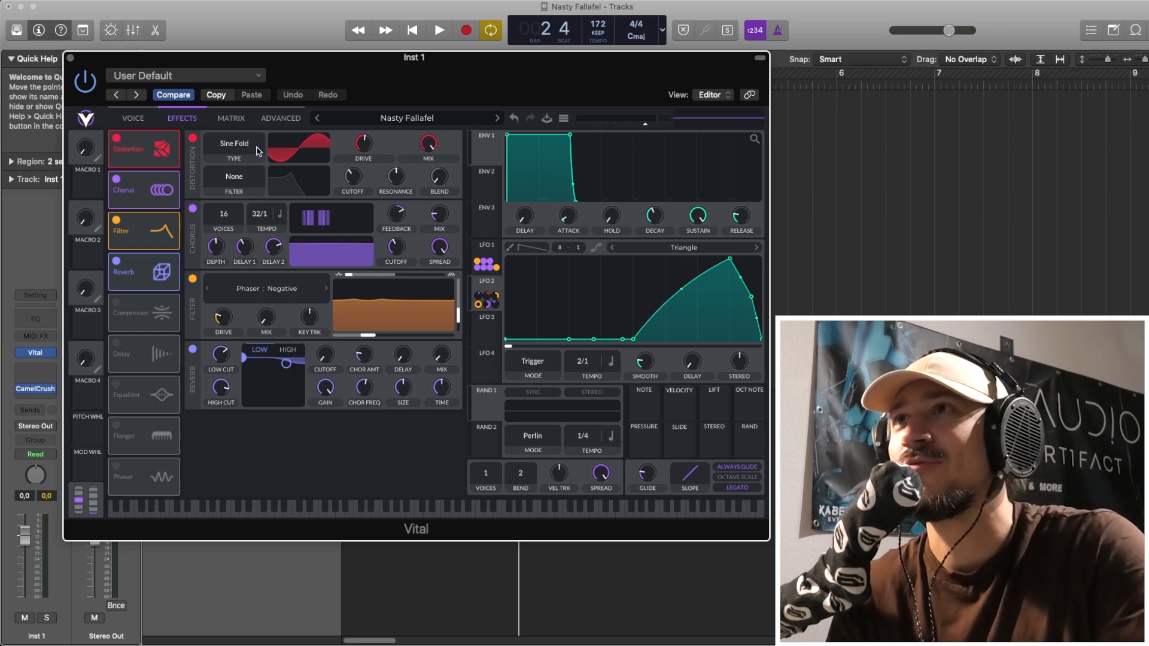
left_click(124, 118)
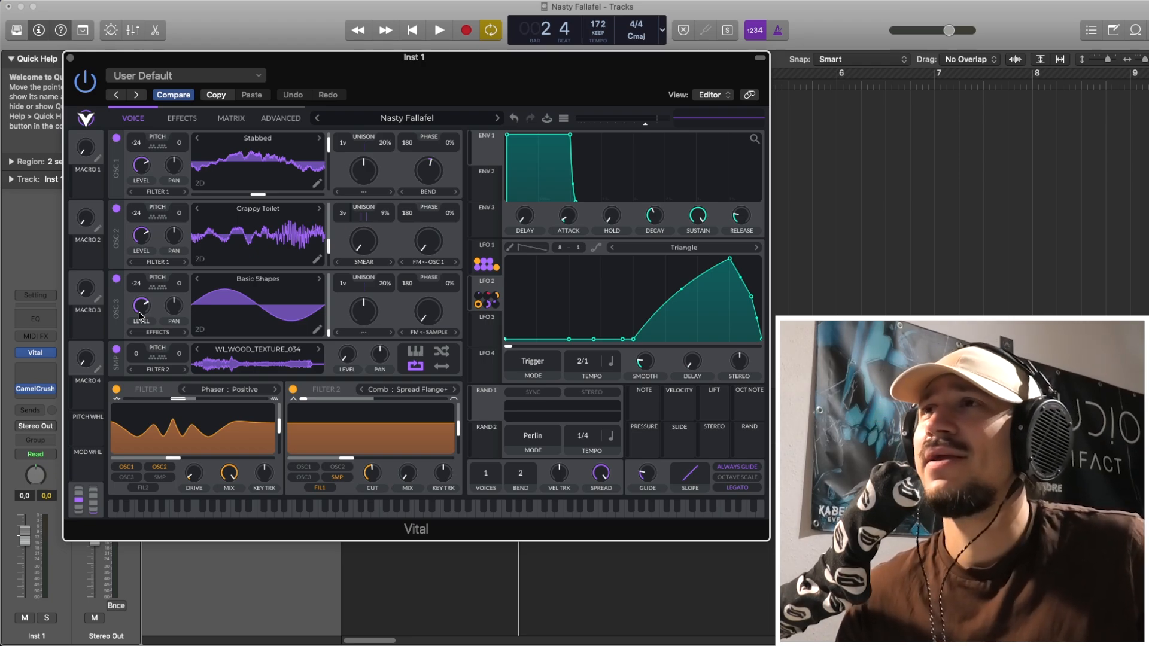
left_click(70, 59)
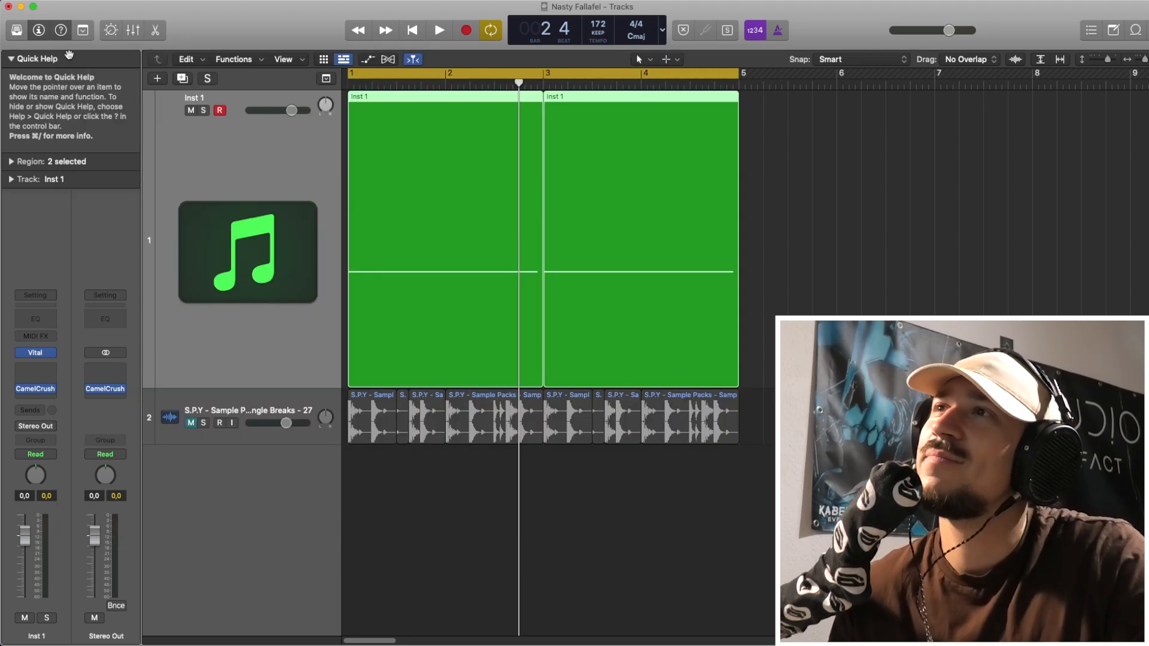